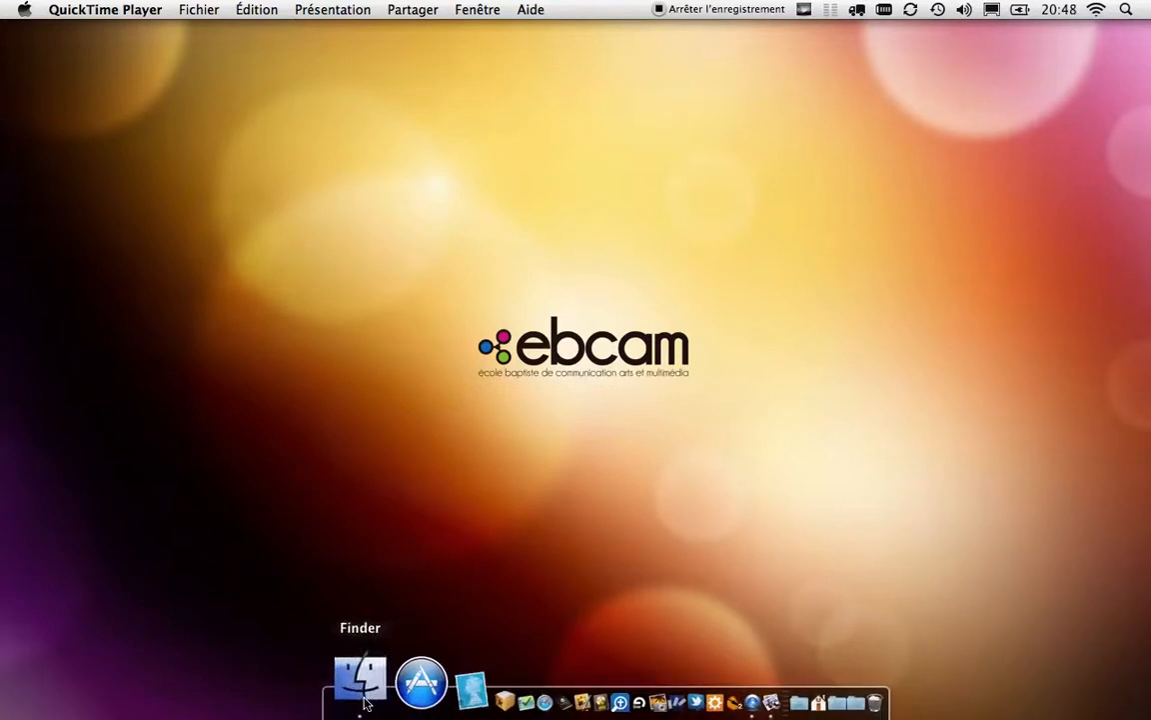
# Step: Preview the photo 618947_87003949.jpg from folder 1 in Finder, and put away the preview and folder windows
pyautogui.click(363, 697)
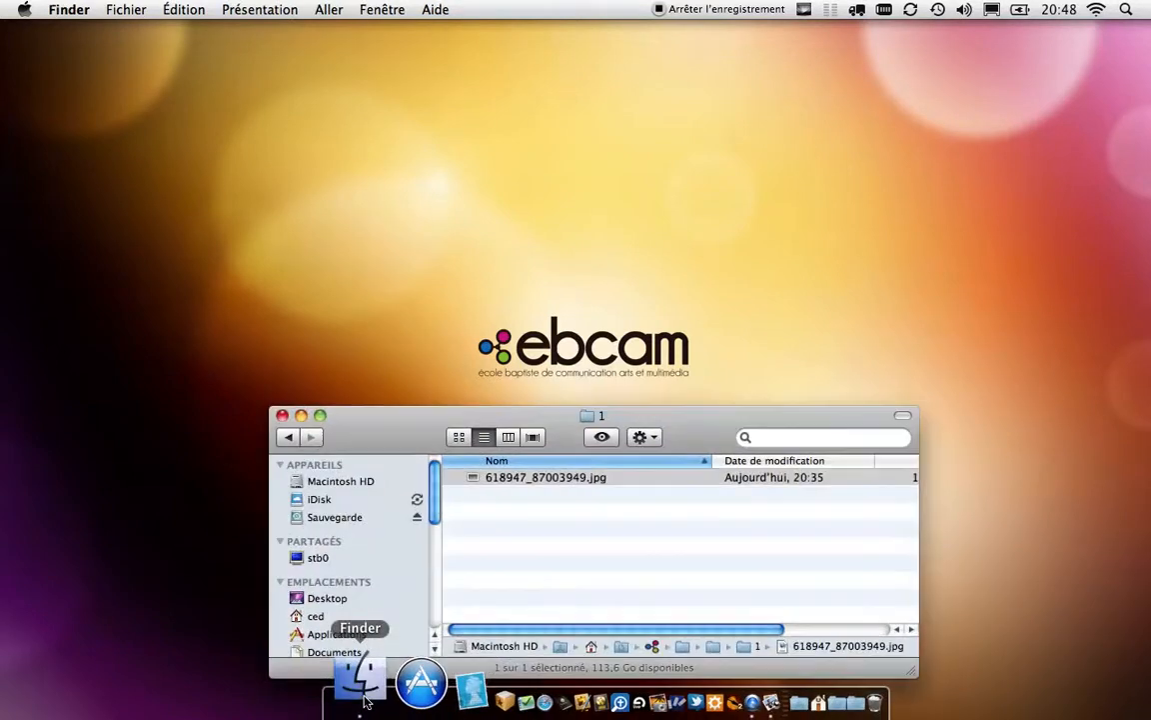
pyautogui.doubleClick(475, 480)
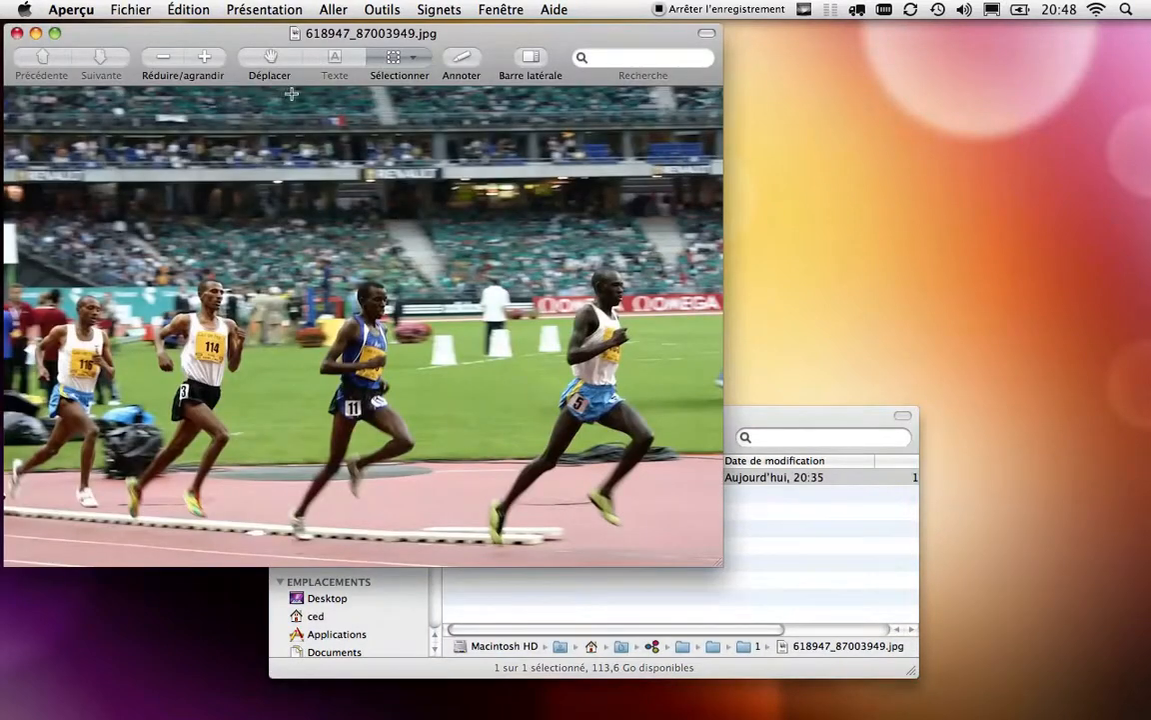
pyautogui.moveTo(200, 36); pyautogui.dragTo(419, 32)
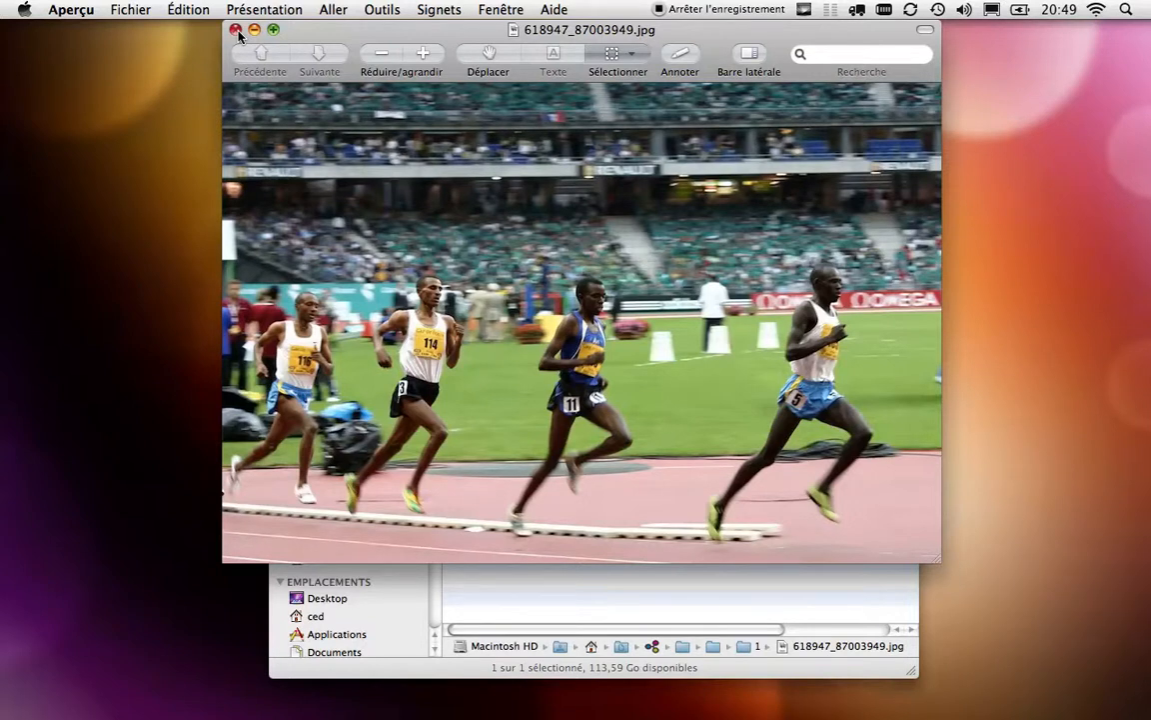
pyautogui.moveTo(354, 33); pyautogui.dragTo(364, 62)
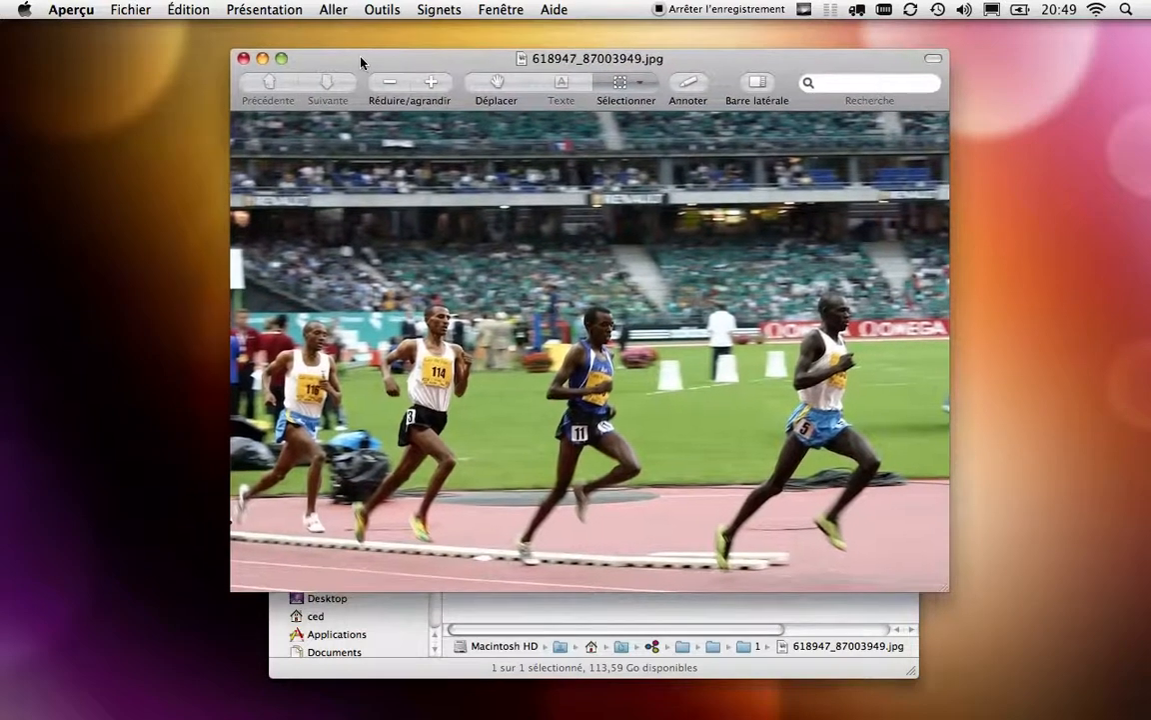
pyautogui.click(244, 59)
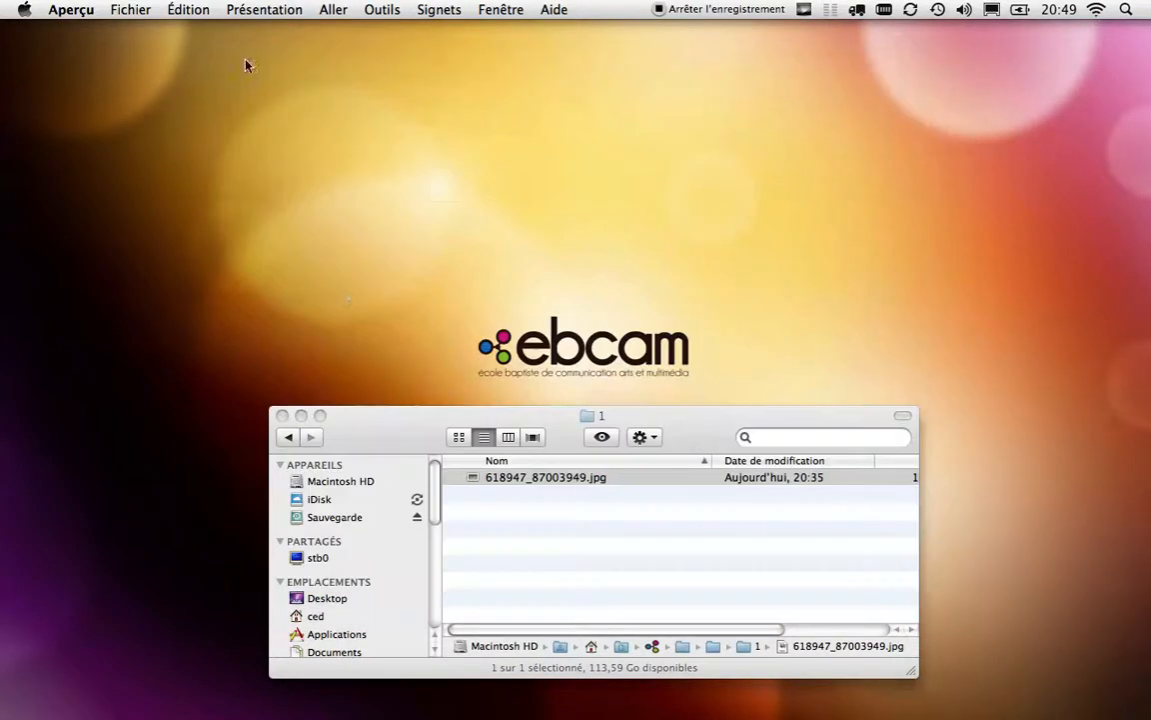
pyautogui.click(302, 416)
# Step: Switch to Pixelmator, open 618947_87003949.jpg and arrange the image window and tool palette so the photo is unobstructed
pyautogui.moveTo(556, 714)
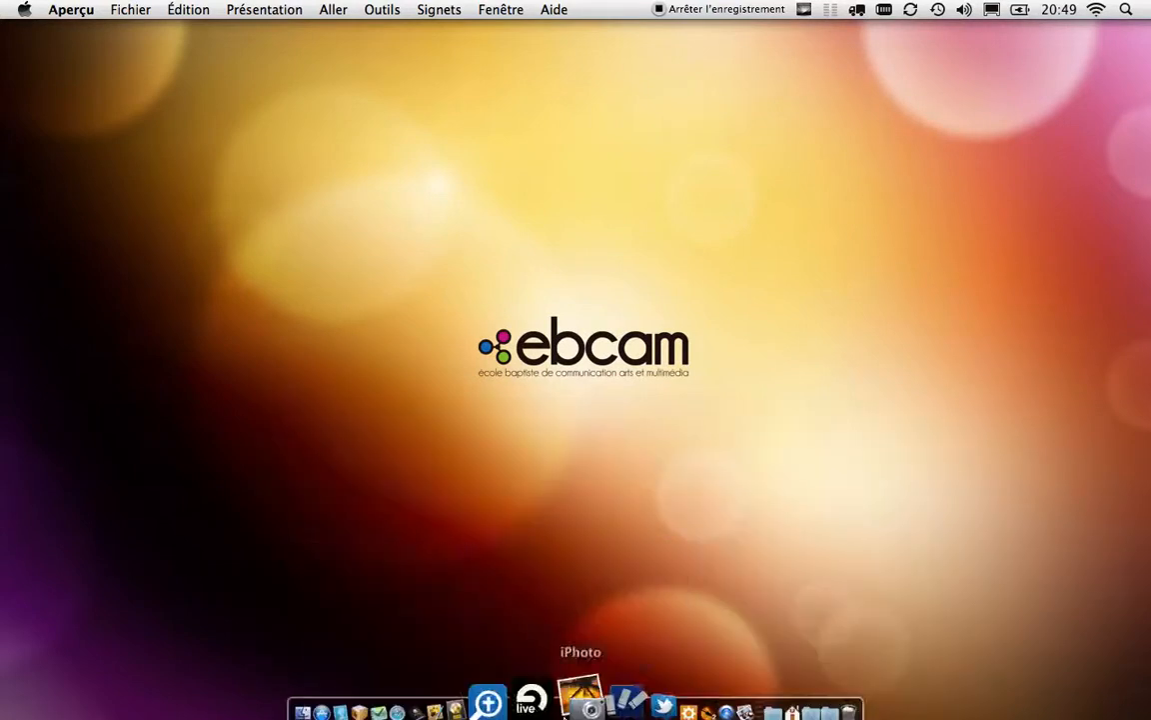
pyautogui.click(489, 685)
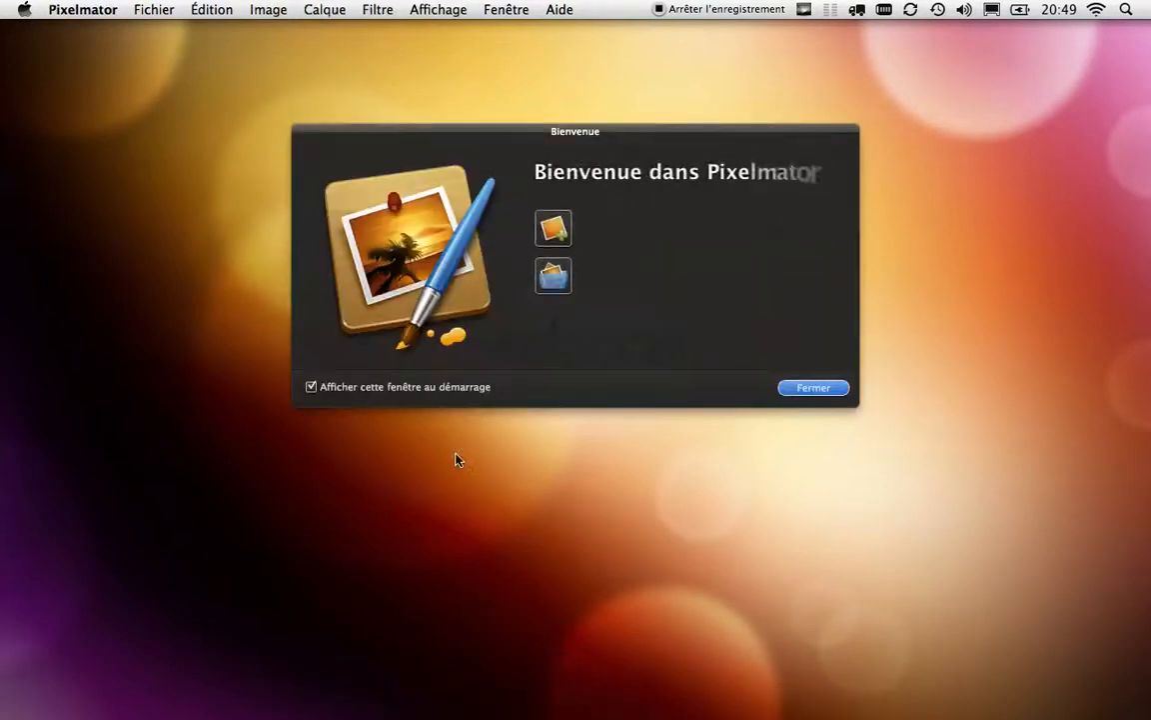
pyautogui.click(560, 279)
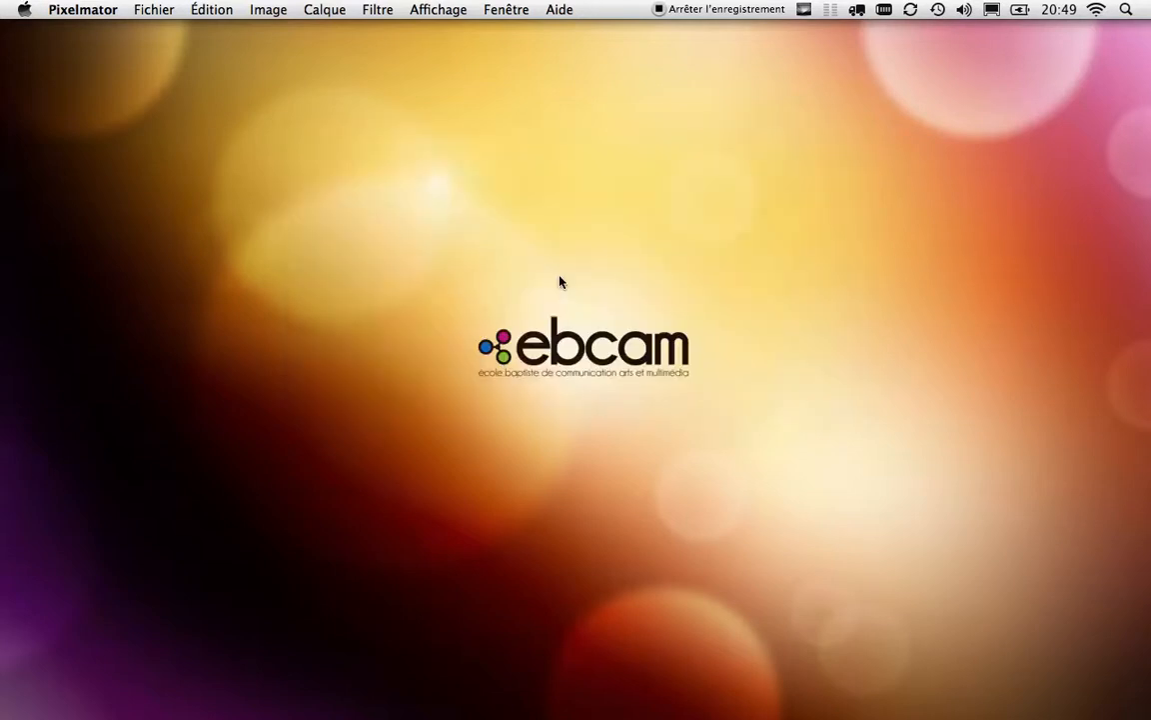
pyautogui.click(769, 434)
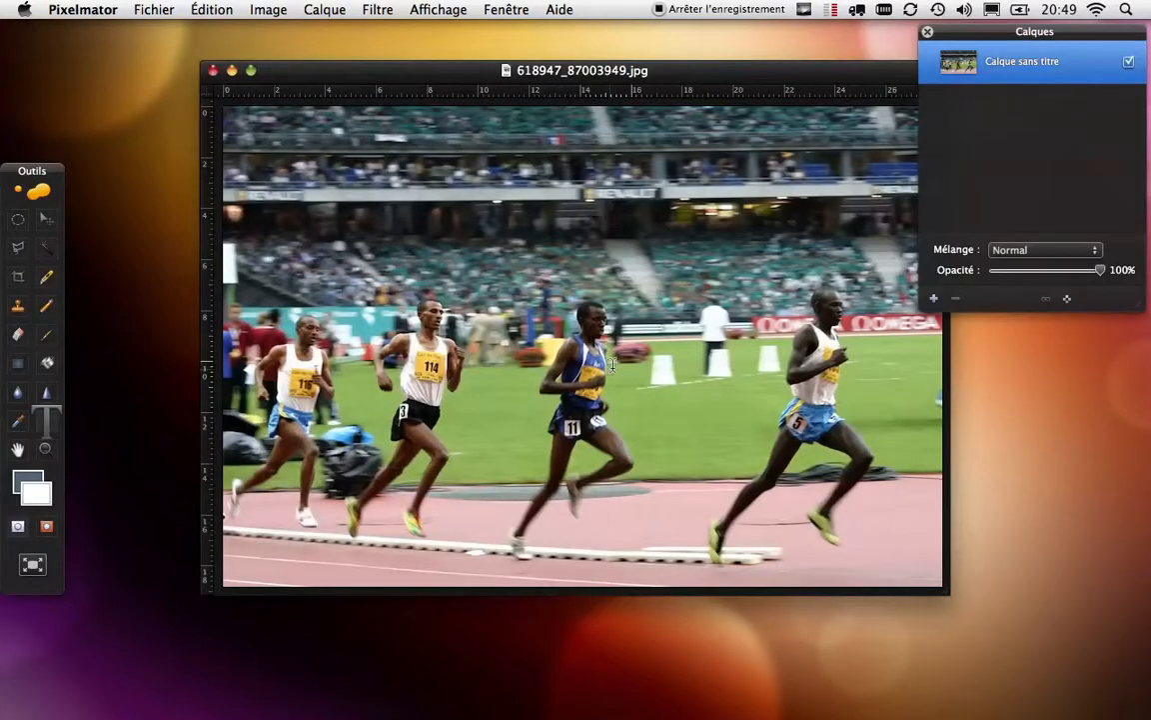
pyautogui.moveTo(455, 73); pyautogui.dragTo(390, 53)
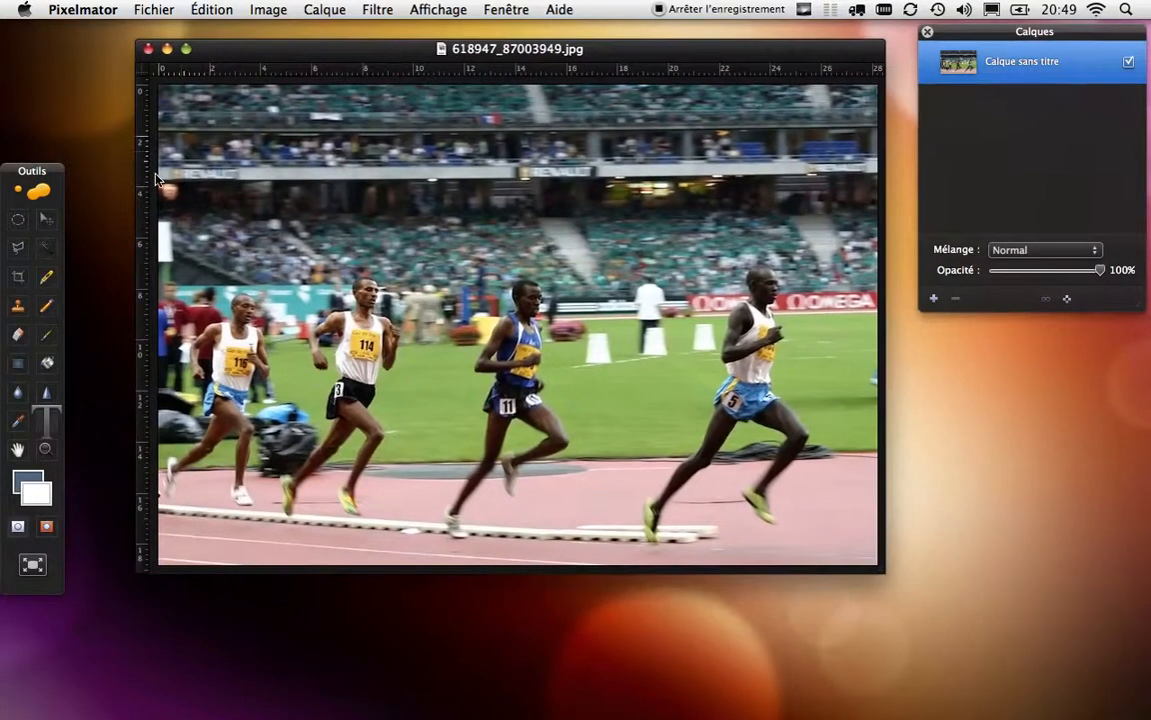
pyautogui.moveTo(42, 172); pyautogui.dragTo(51, 61)
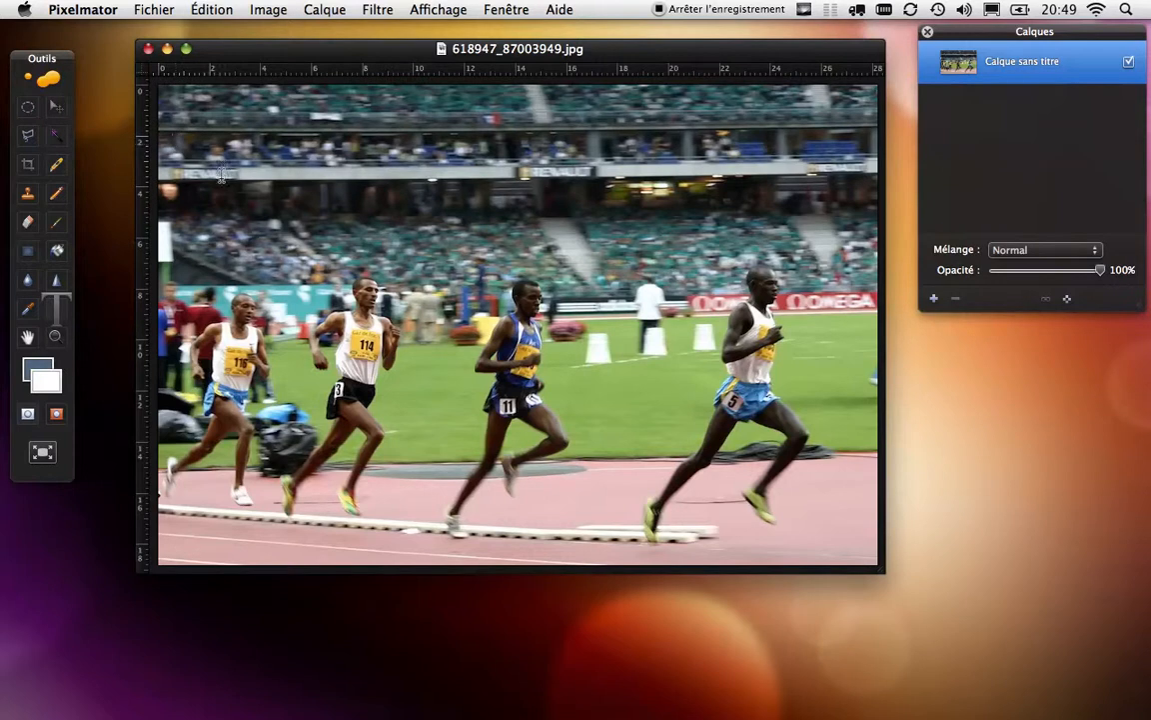
# Step: Add an empty layer above the photo layer and activate the Gradient tool
pyautogui.click(935, 299)
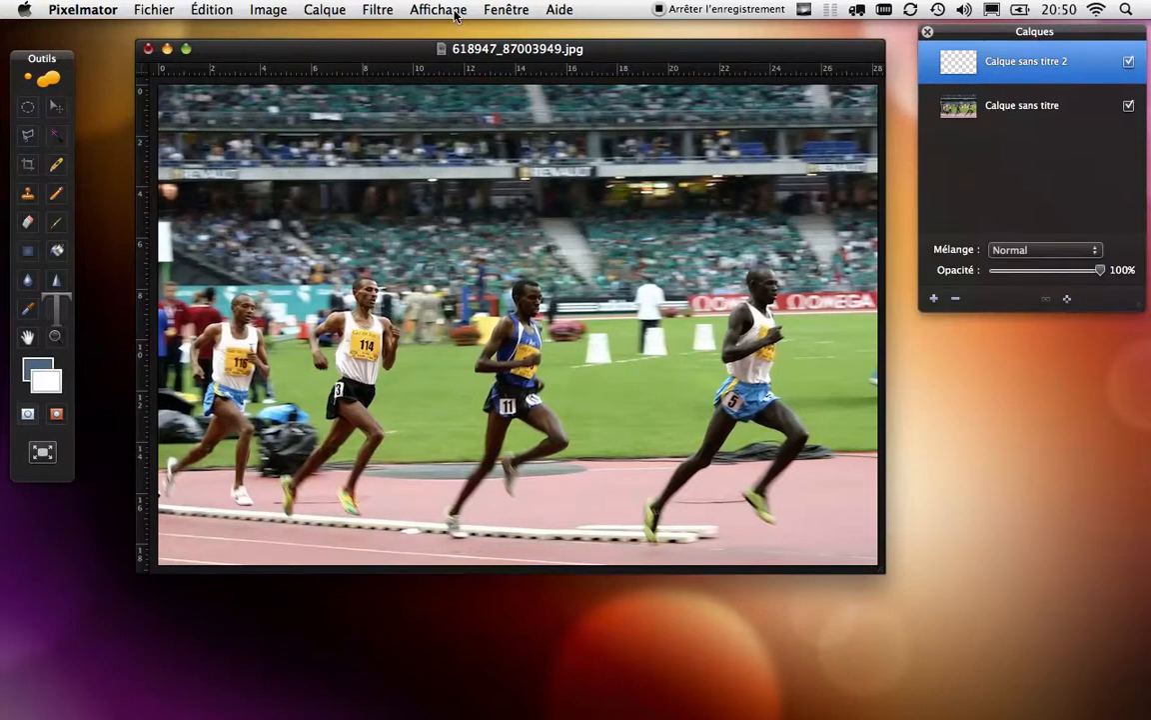
pyautogui.click(29, 251)
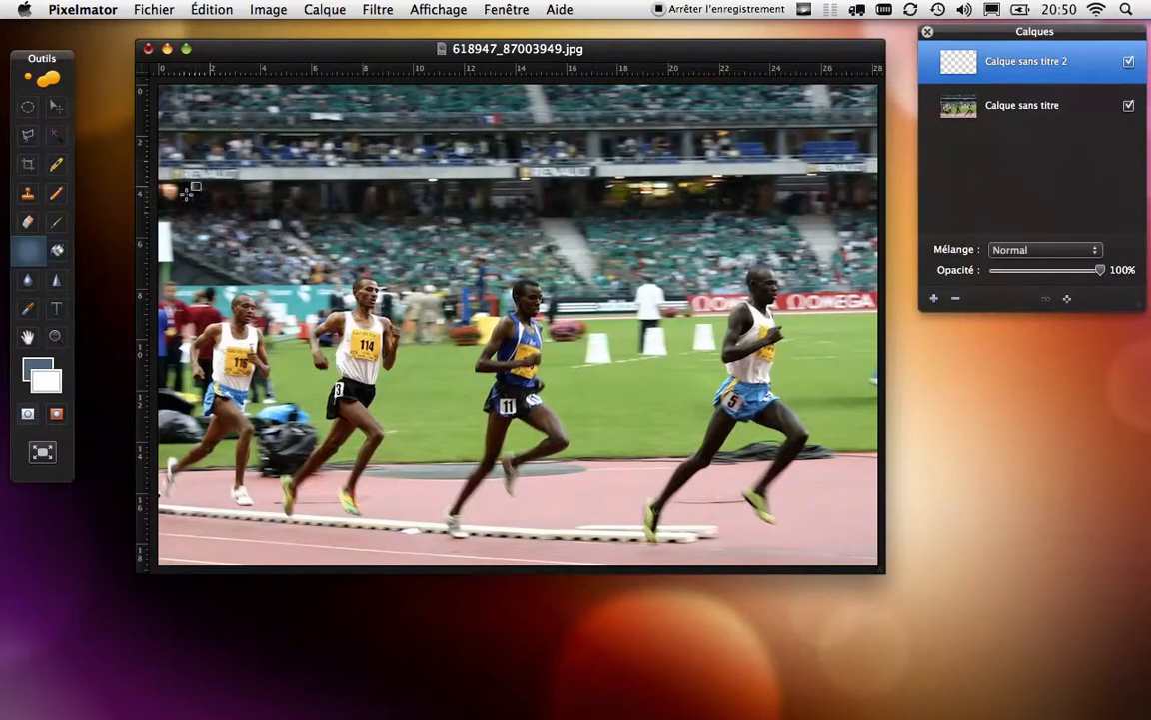
pyautogui.moveTo(191, 122); pyautogui.dragTo(606, 261)
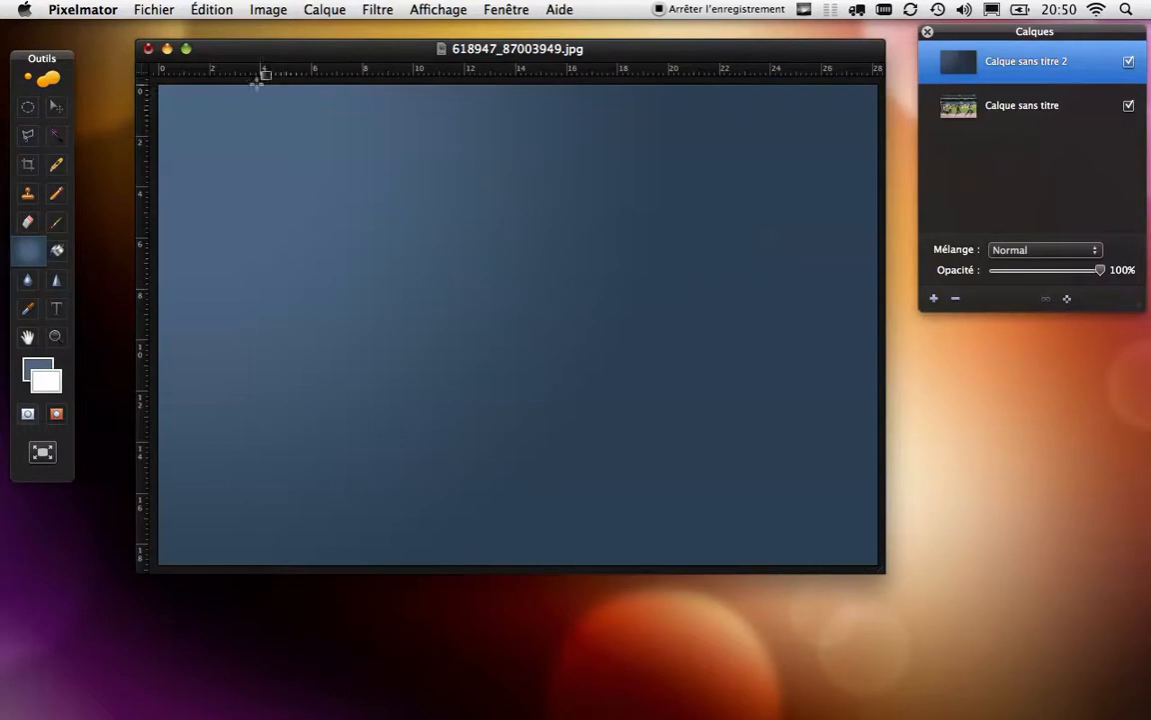
pyautogui.click(196, 14)
pyautogui.click(252, 31)
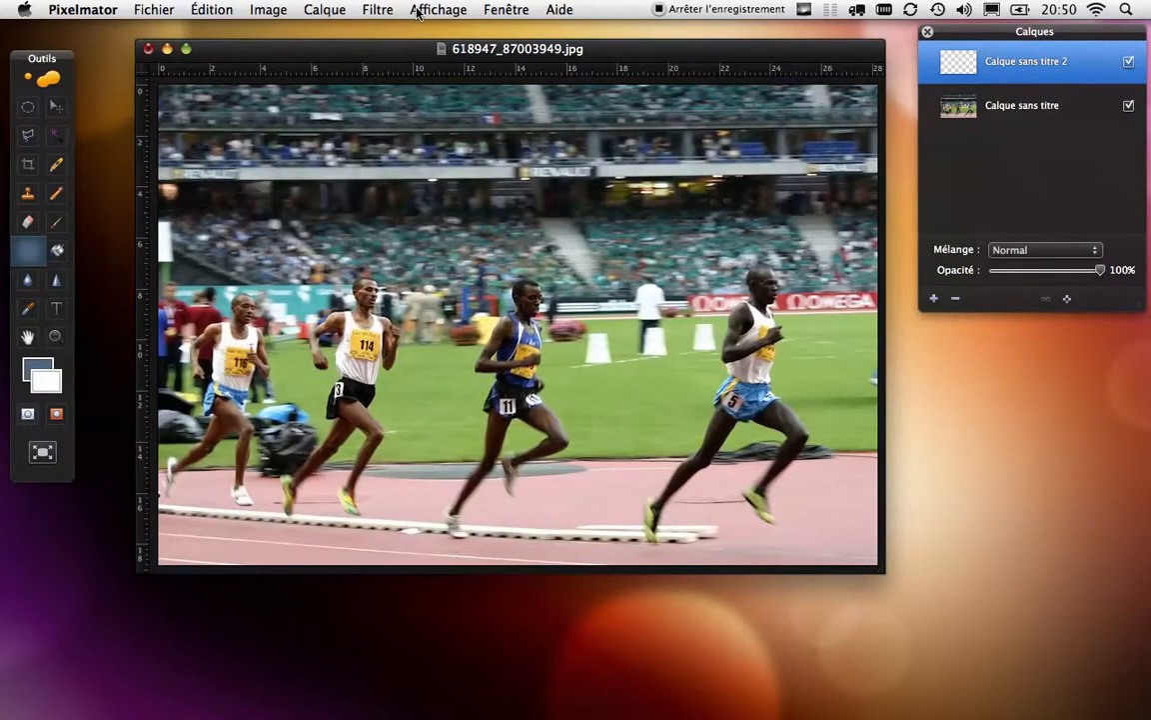
# Step: Show the gradients palette (Dégradés) and place it just below the layers palette
pyautogui.click(502, 10)
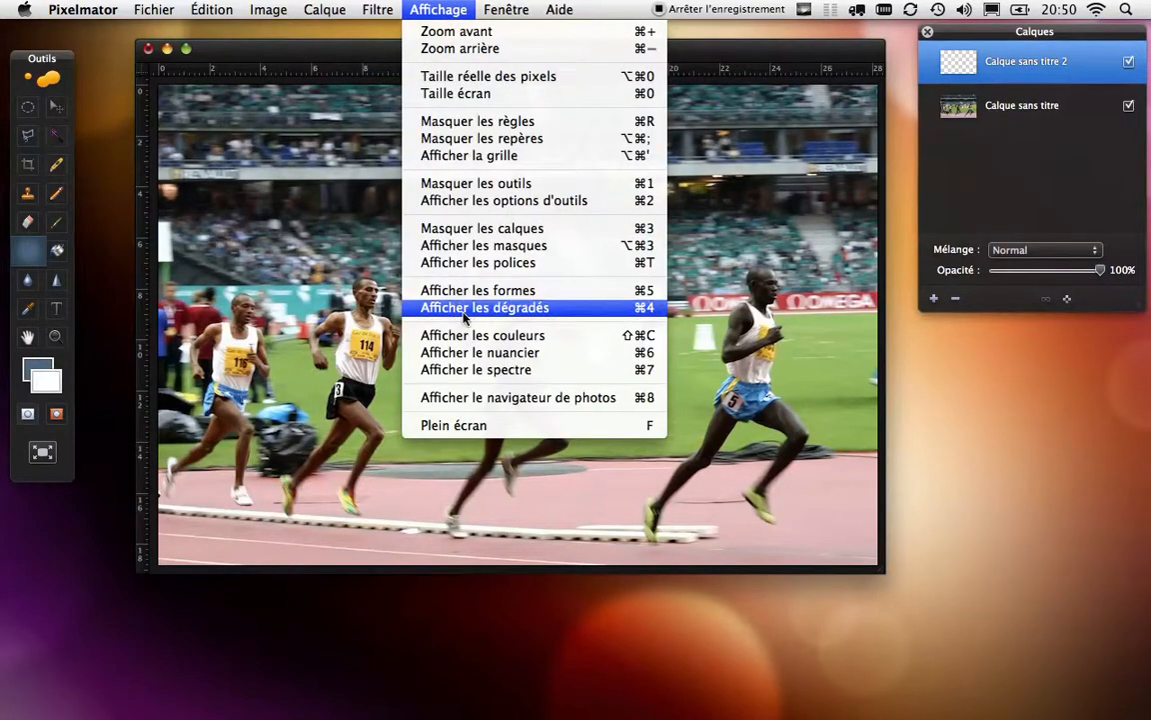
pyautogui.click(492, 308)
pyautogui.moveTo(1022, 432); pyautogui.dragTo(1009, 379)
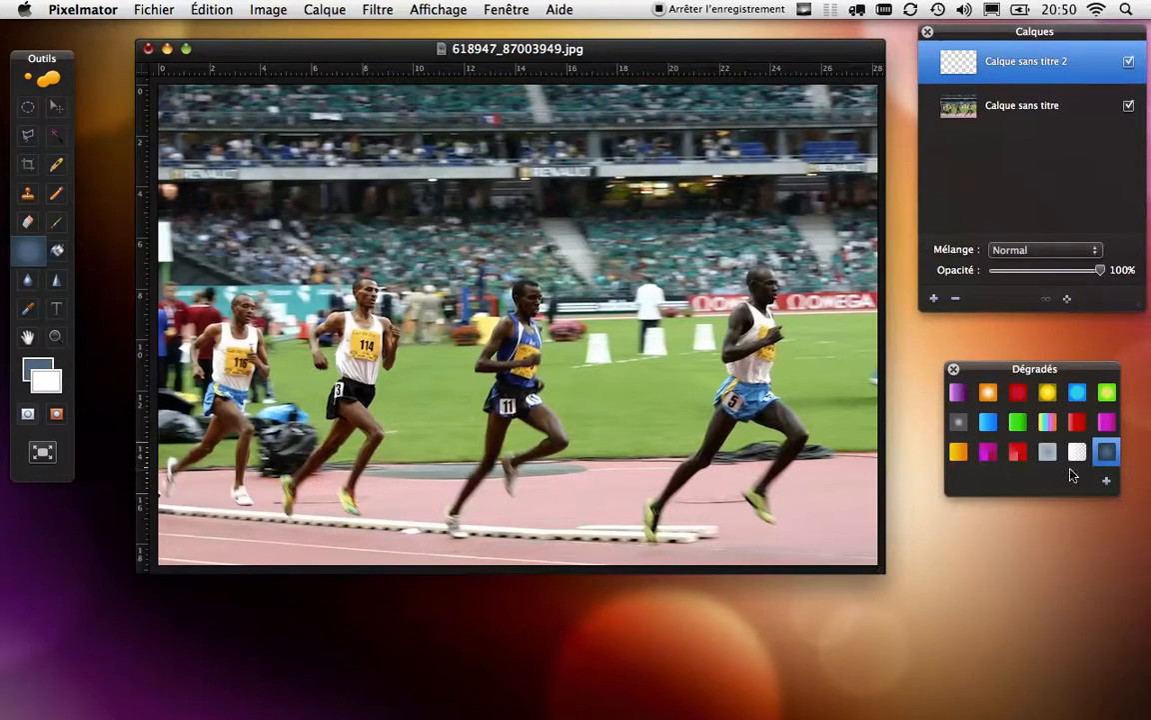
# Step: Start a new custom gradient and set its type to linear
pyautogui.moveTo(1108, 484)
pyautogui.click(1107, 483)
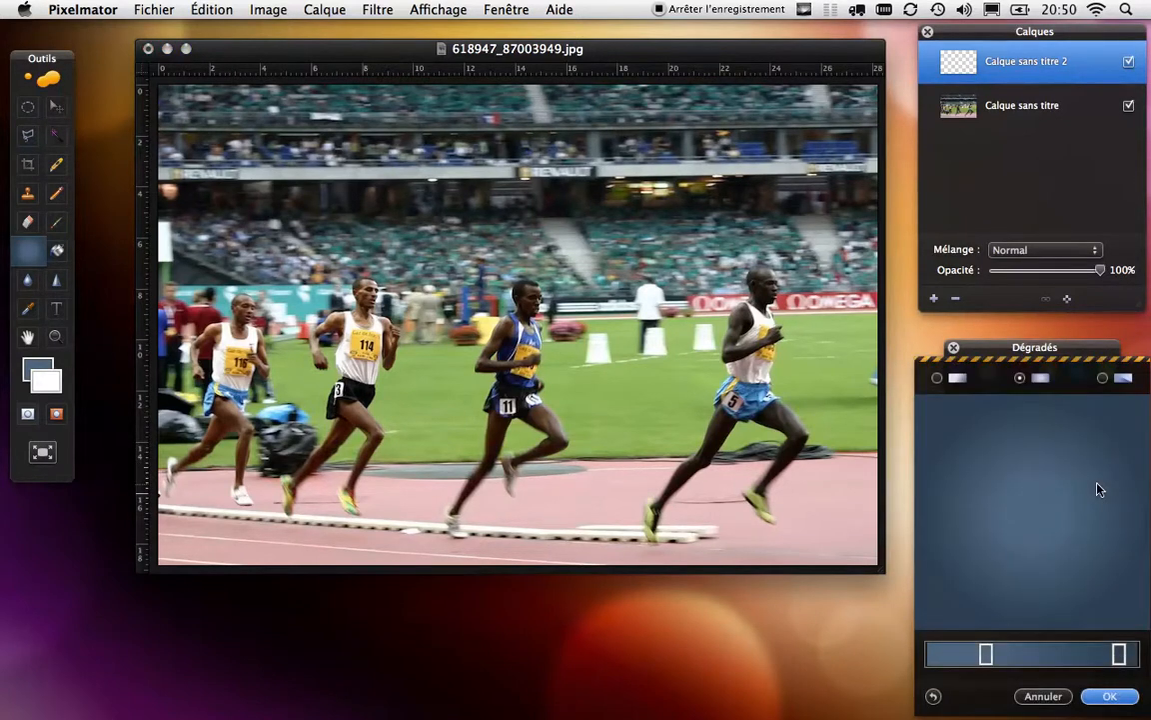
pyautogui.click(1041, 696)
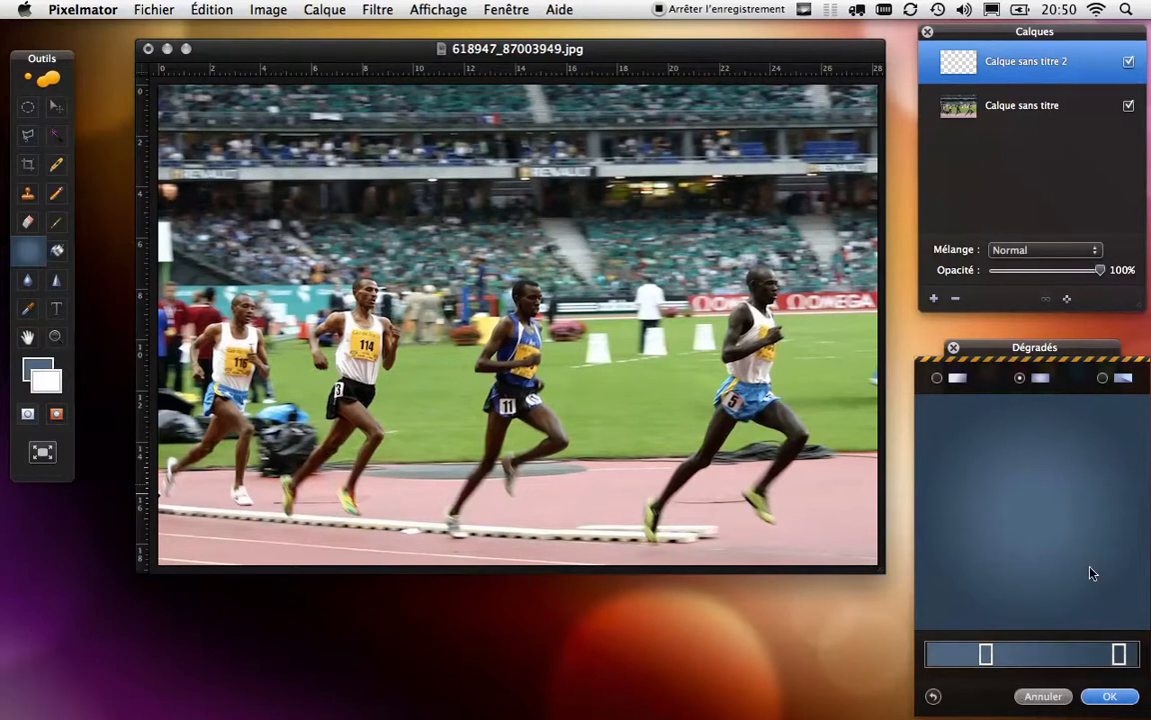
pyautogui.click(1107, 478)
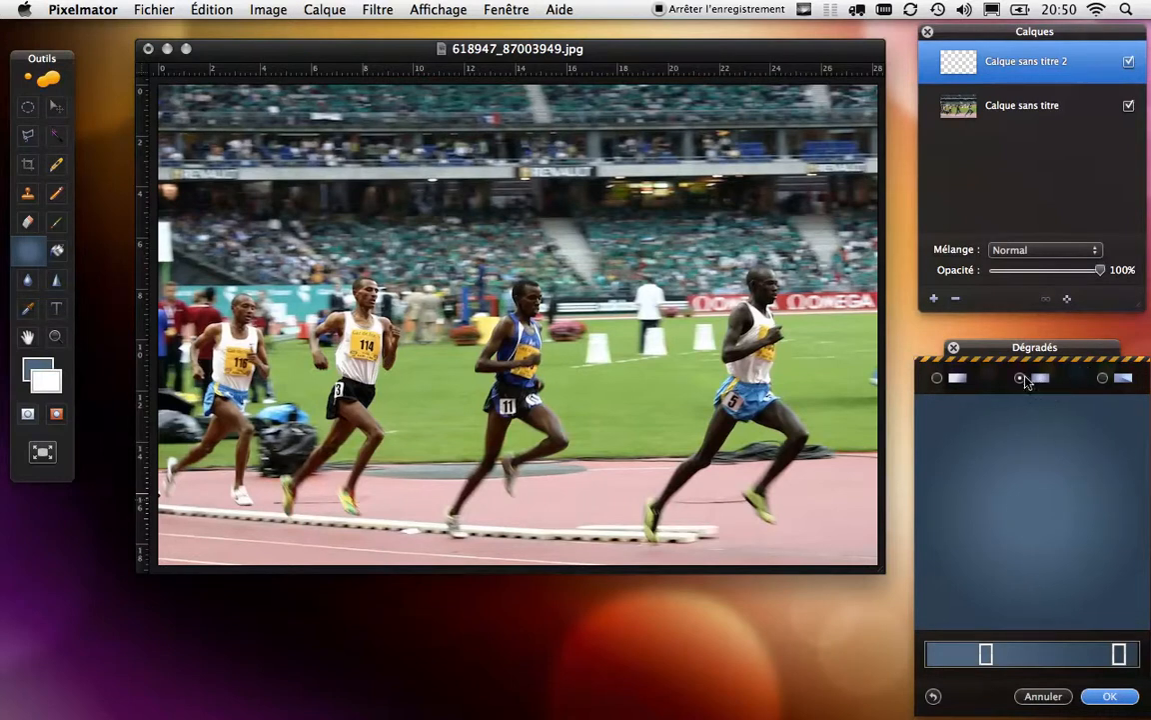
pyautogui.click(1103, 379)
pyautogui.click(937, 378)
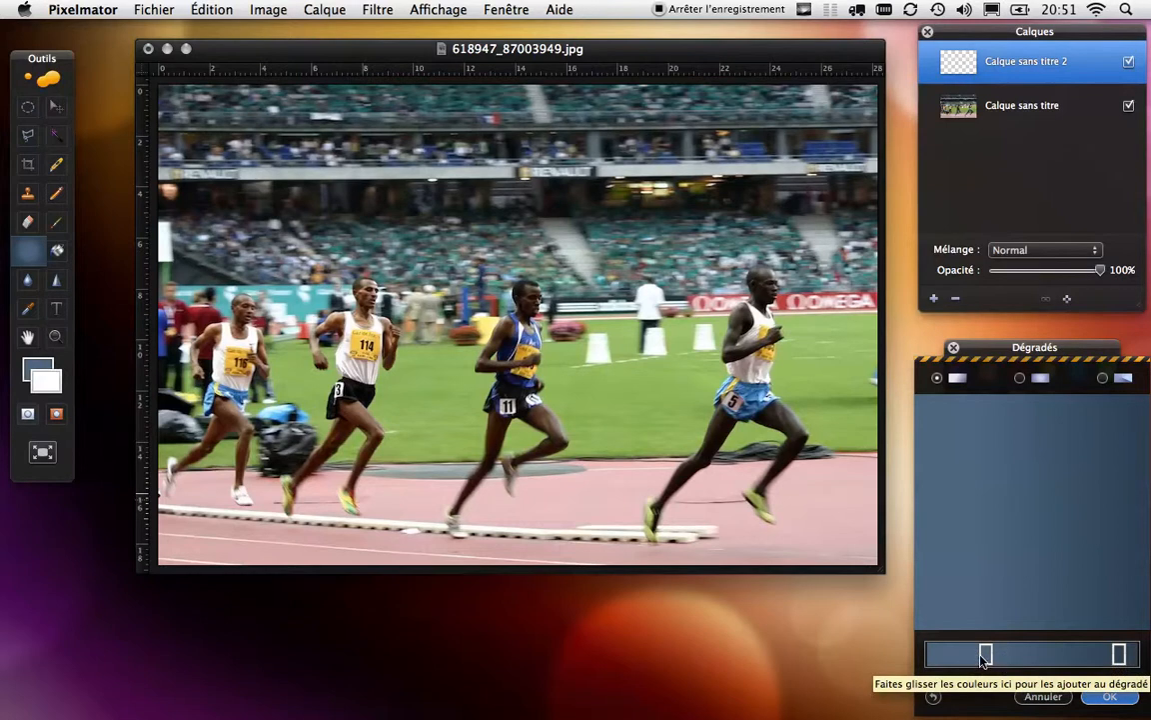
# Step: Move the gradient's two color stops out to the opposite ends of the gradient bar
pyautogui.moveTo(986, 655); pyautogui.dragTo(933, 654)
pyautogui.click(935, 656)
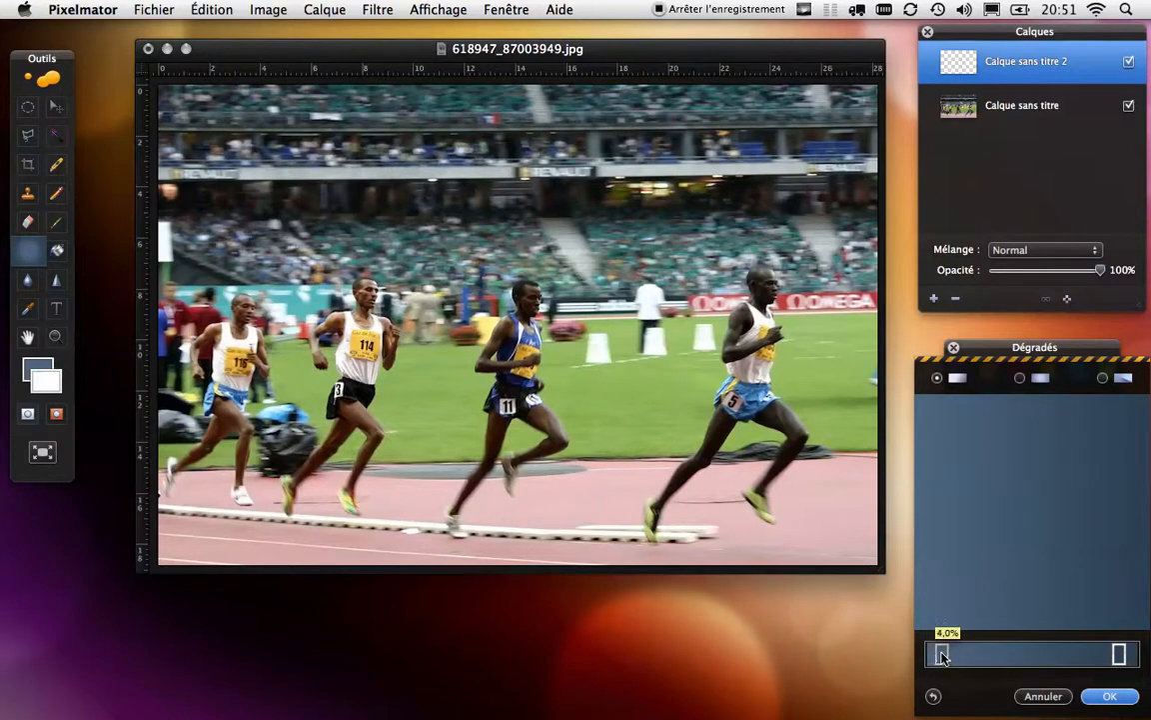
pyautogui.moveTo(1127, 661); pyautogui.dragTo(1137, 660)
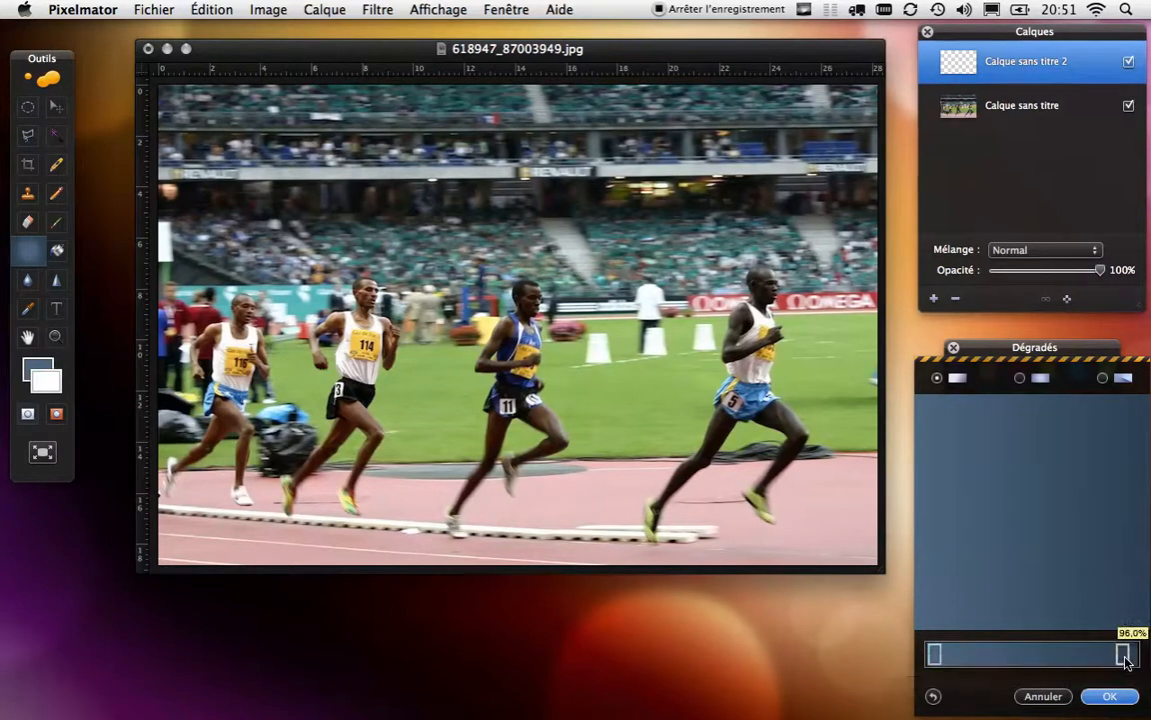
# Step: Set the gradient's starting color stop to black using the grayscale slider mode, with 0% brightness
pyautogui.doubleClick(934, 654)
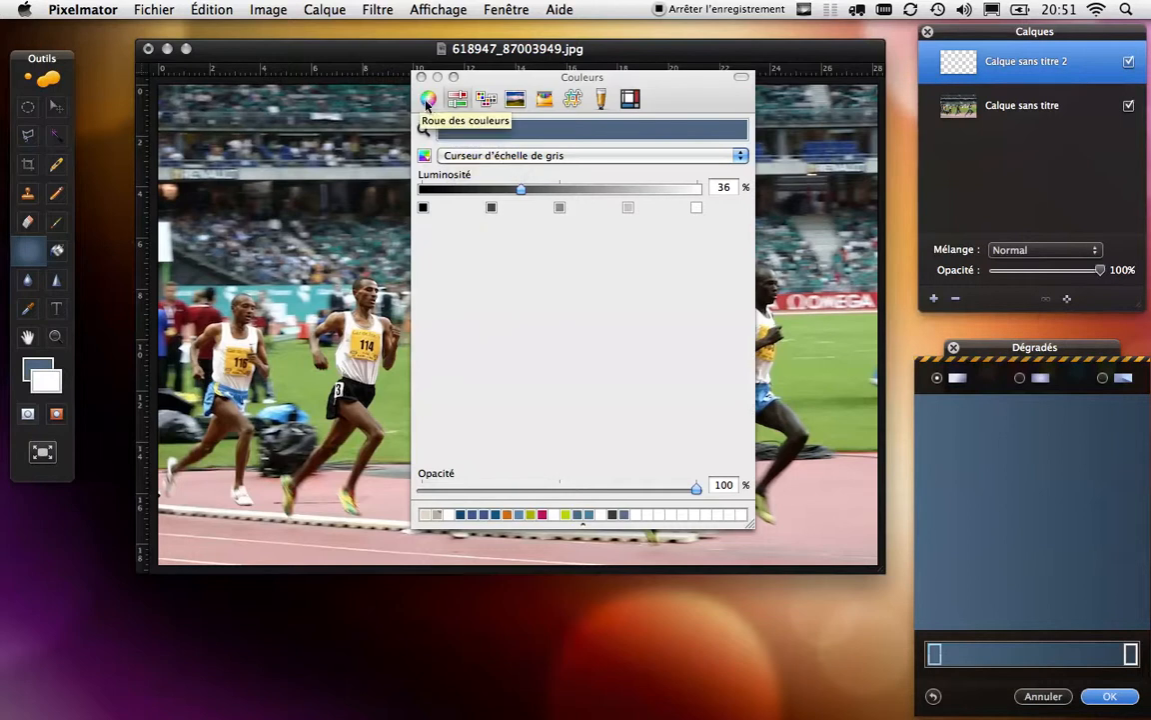
pyautogui.click(428, 100)
pyautogui.click(456, 99)
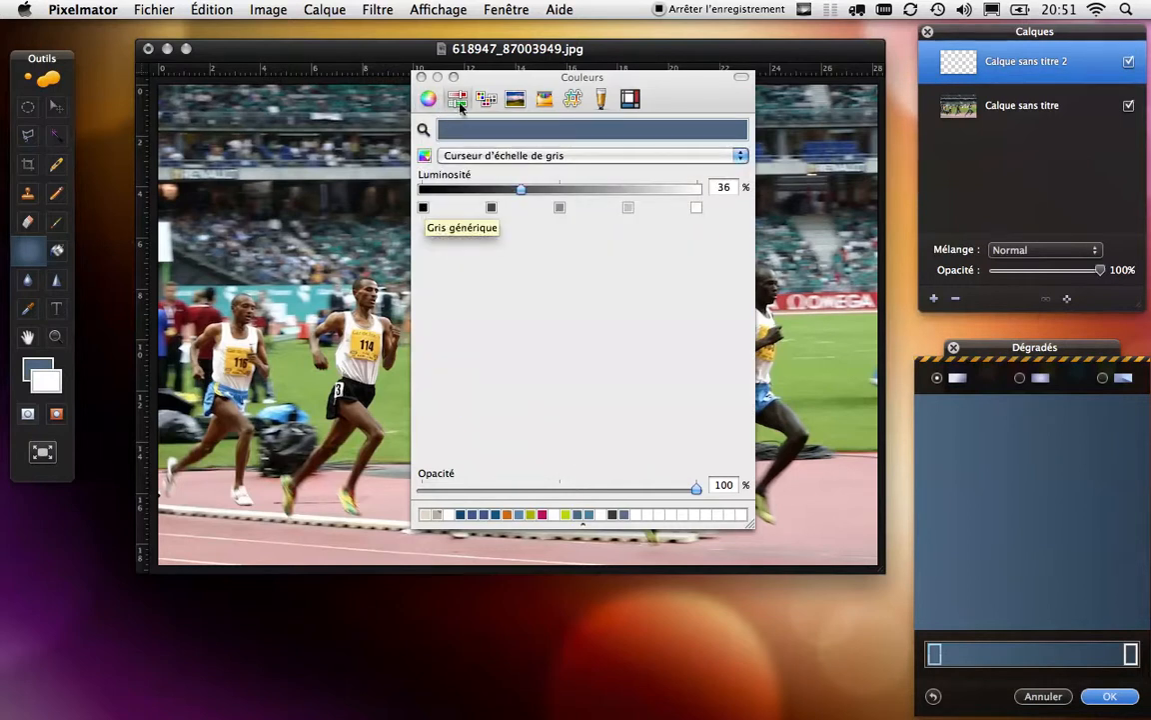
pyautogui.click(478, 156)
pyautogui.click(481, 157)
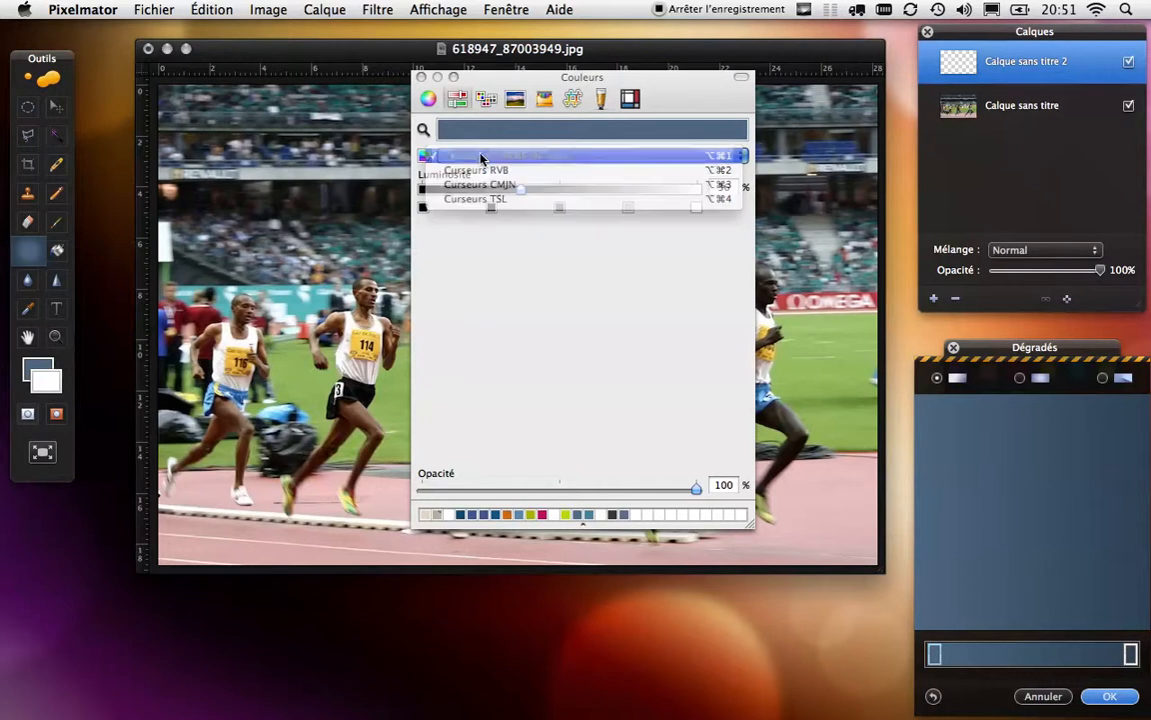
pyautogui.click(423, 208)
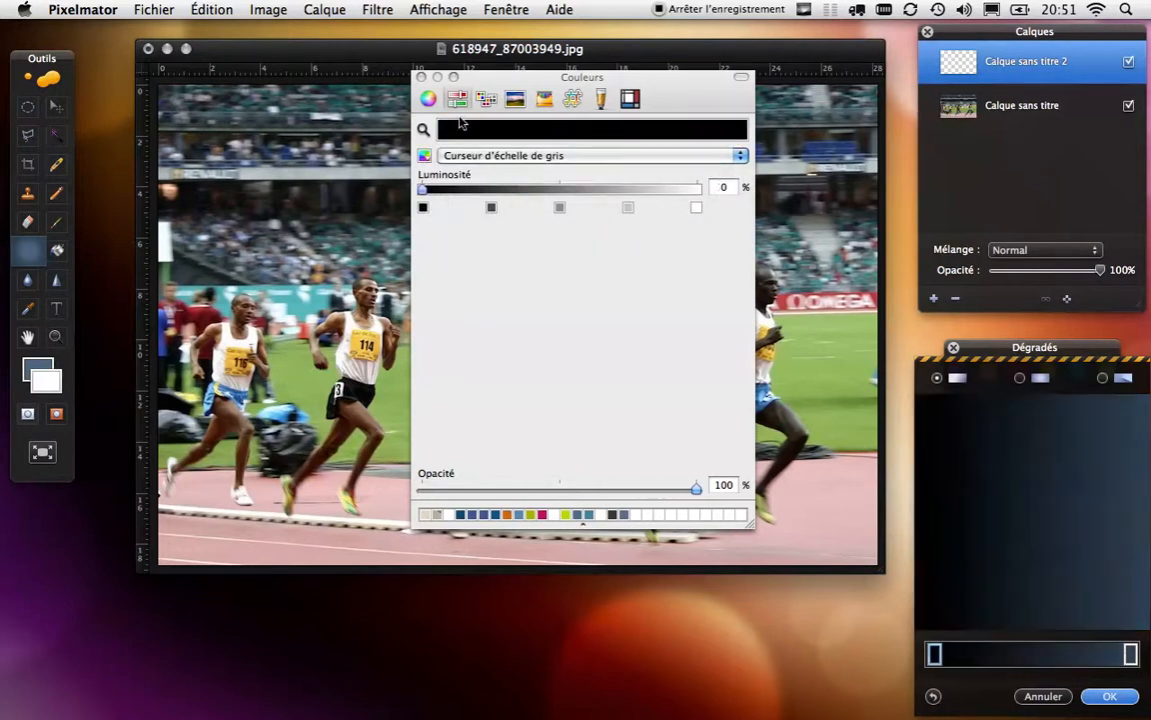
pyautogui.click(420, 77)
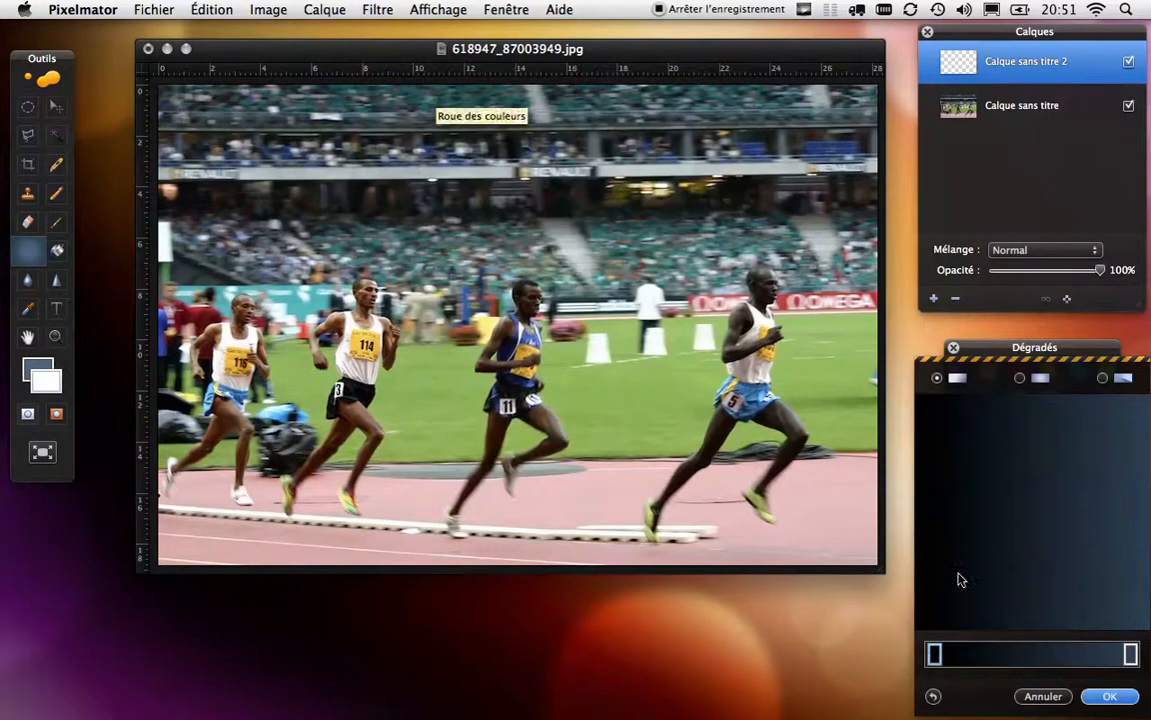
# Step: Set the gradient's end color stop to black with 0% opacity and save the new gradient
pyautogui.doubleClick(1130, 653)
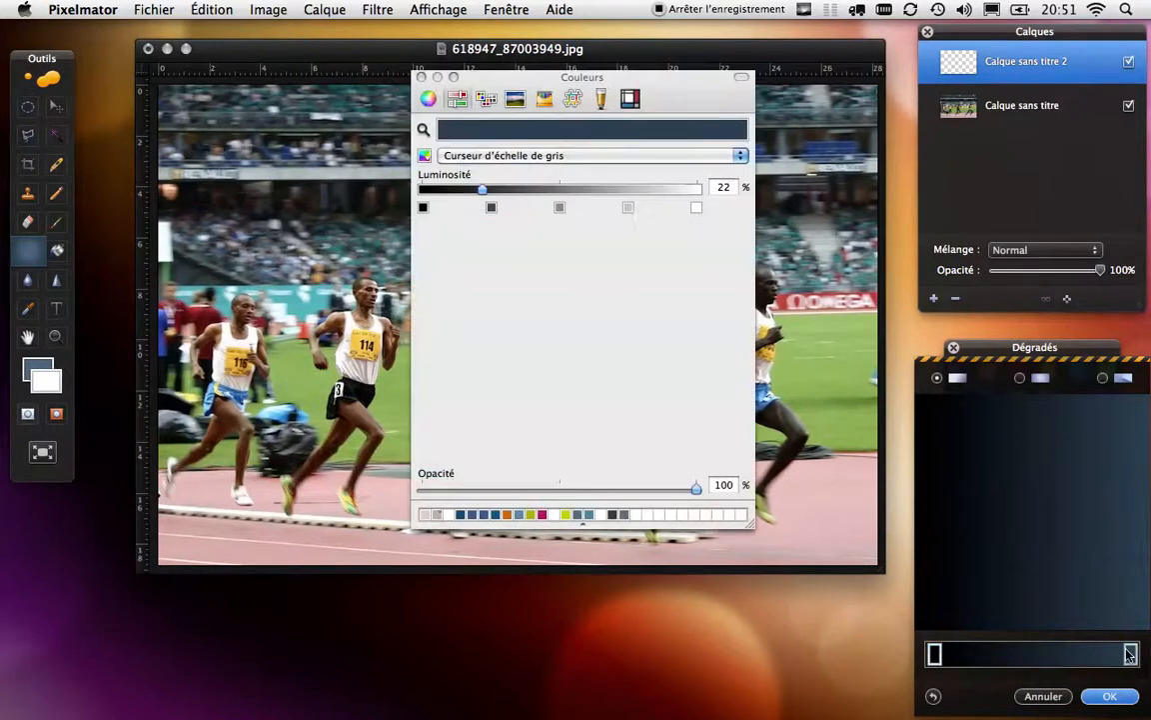
pyautogui.click(423, 208)
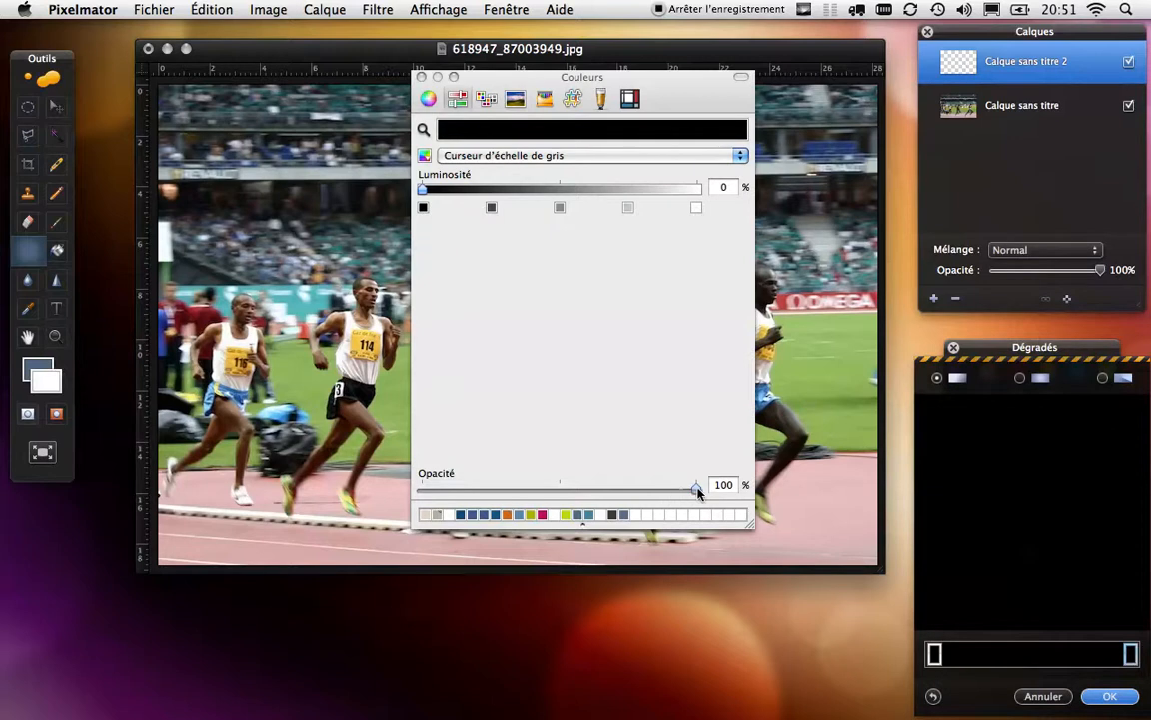
pyautogui.moveTo(697, 489); pyautogui.dragTo(420, 487)
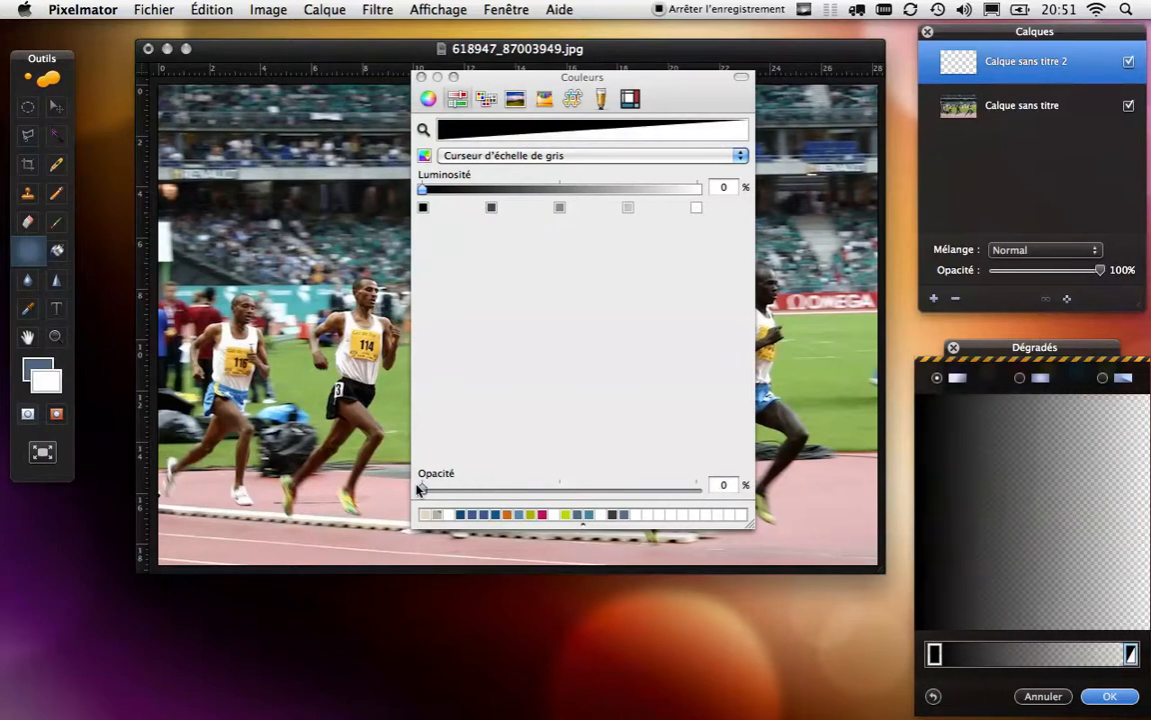
pyautogui.click(421, 79)
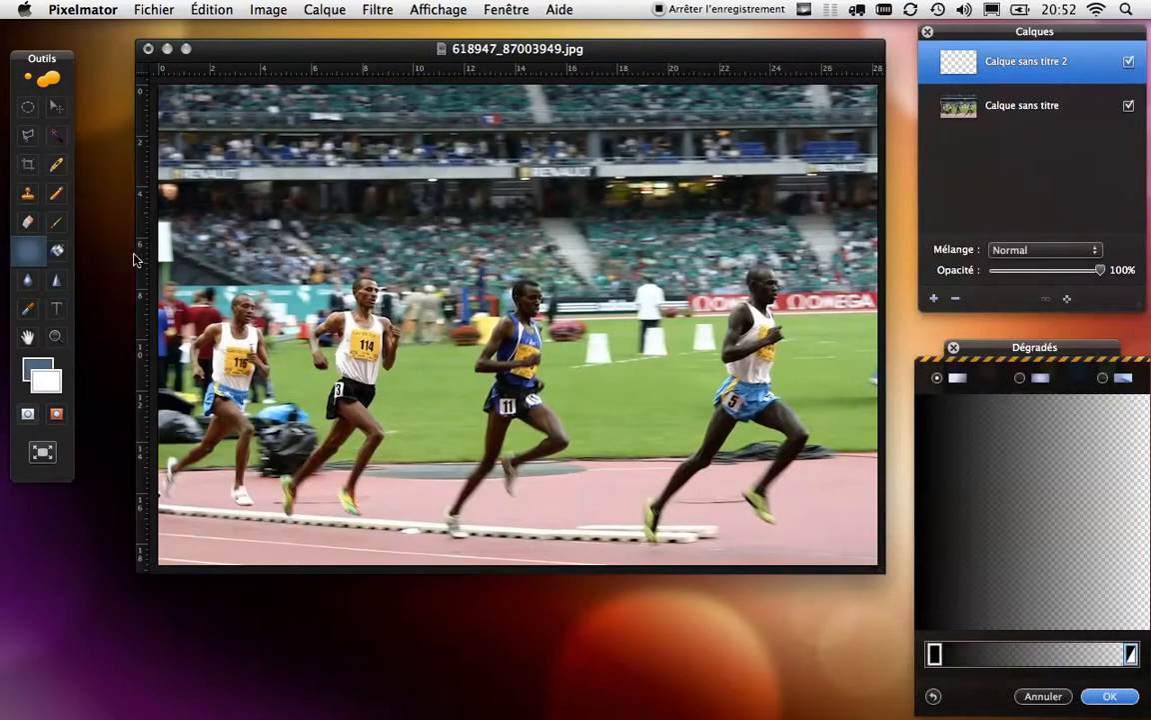
pyautogui.click(1107, 698)
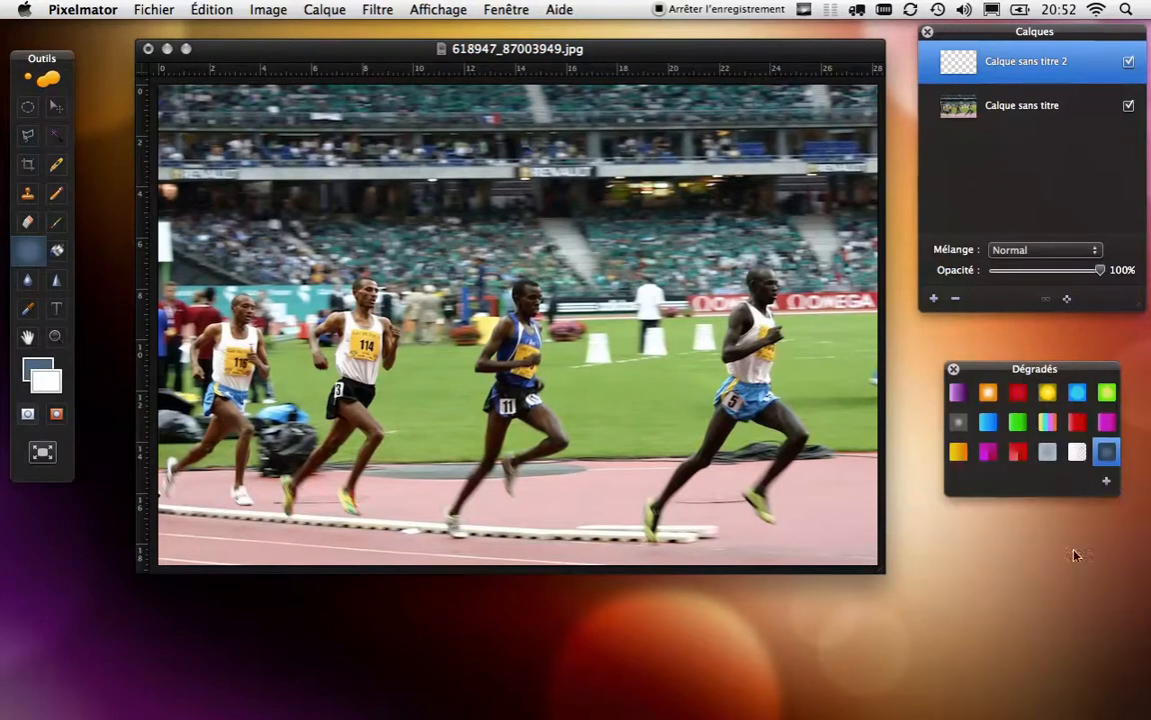
# Step: Apply the new black-to-transparent gradient on the empty layer, from the photo's upper-left corner to the lead runner, at about 111°
pyautogui.click(960, 482)
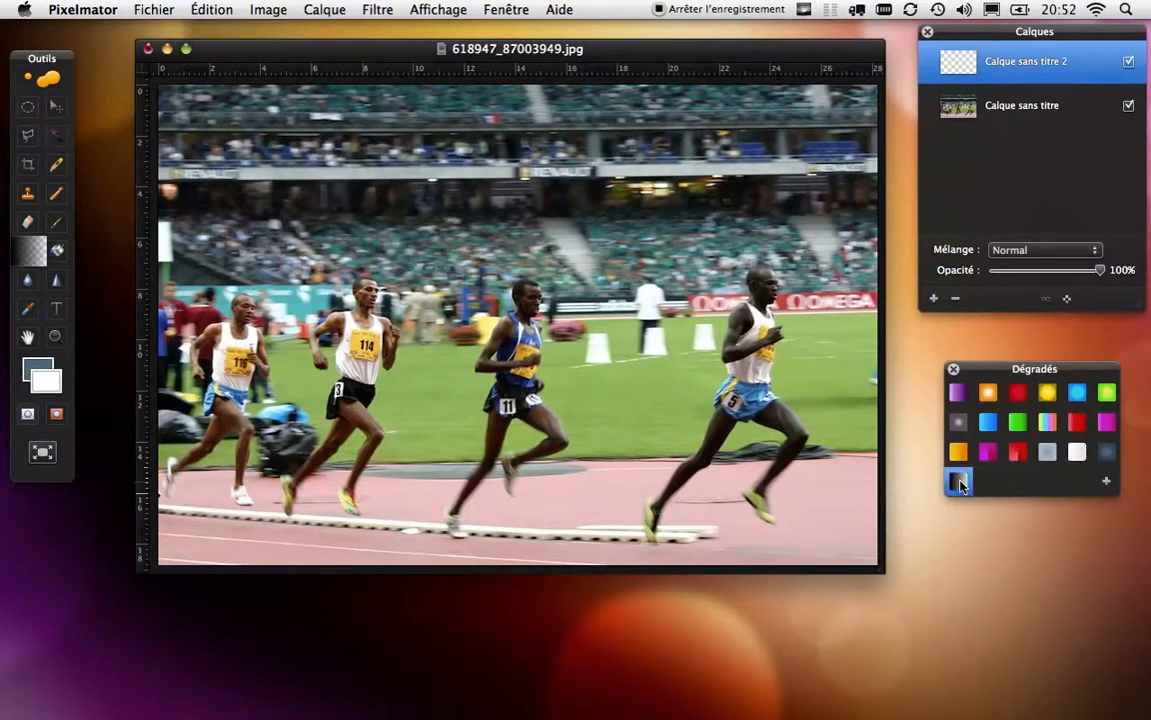
pyautogui.click(29, 262)
pyautogui.moveTo(163, 88); pyautogui.dragTo(766, 310)
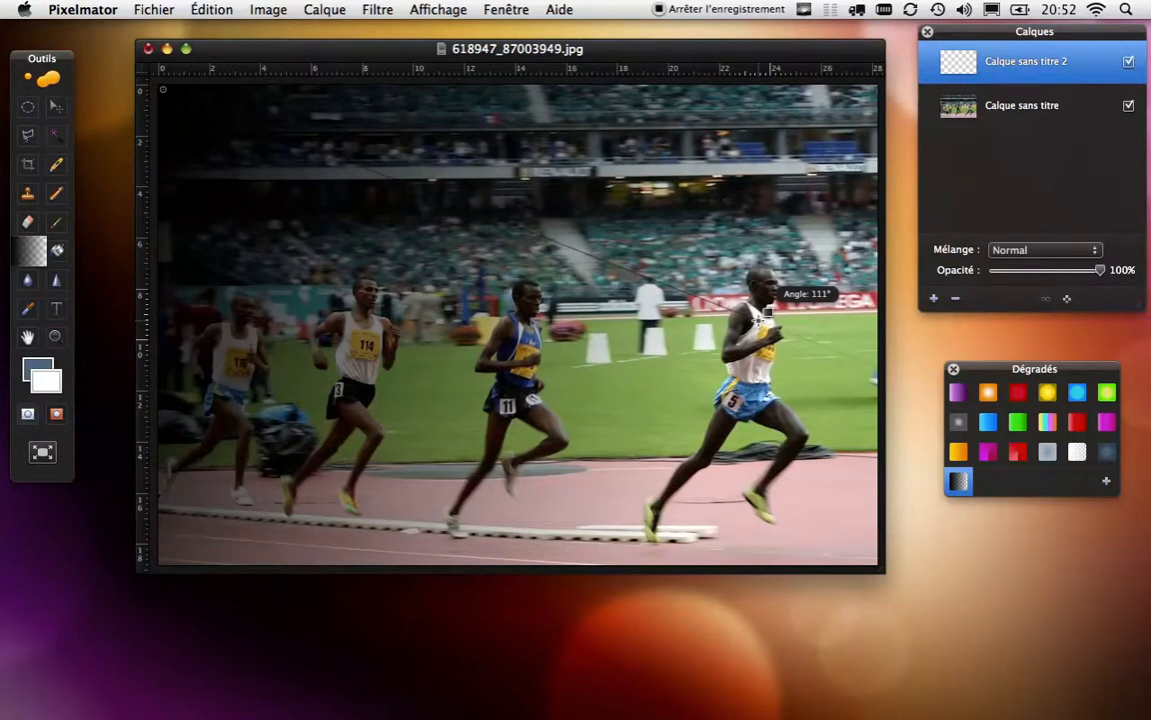
# Step: Undo the gradient just drawn over the runners photo
pyautogui.moveTo(767, 313); pyautogui.dragTo(770, 311)
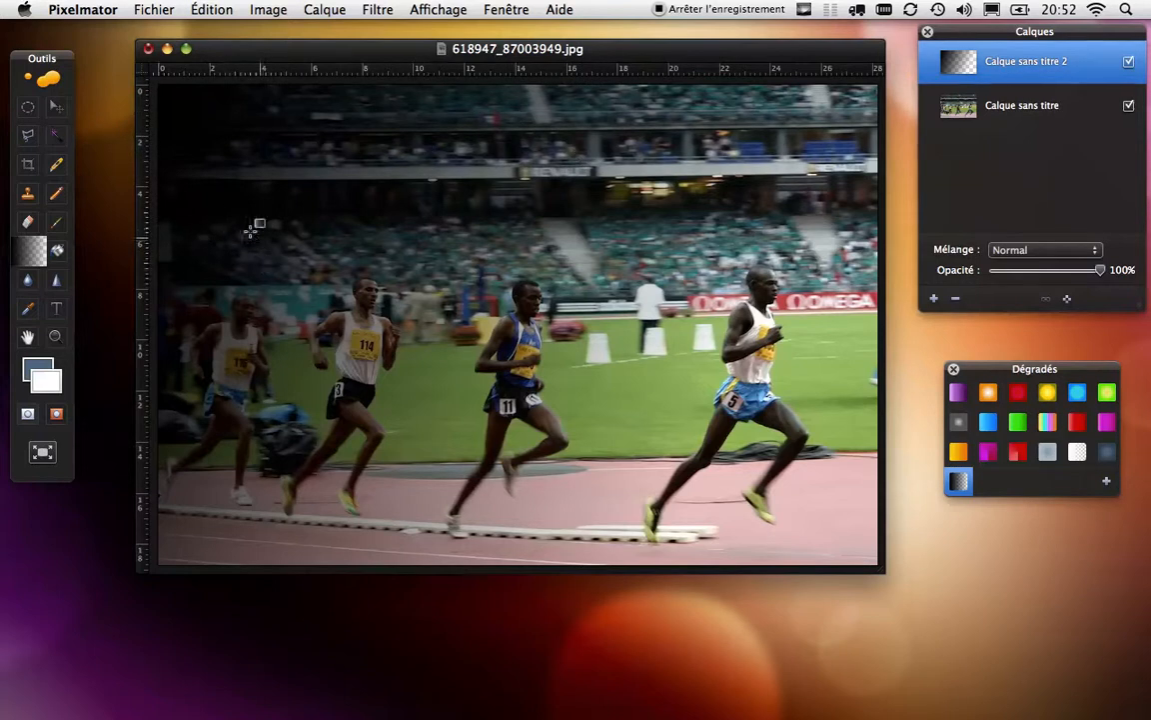
pyautogui.click(214, 10)
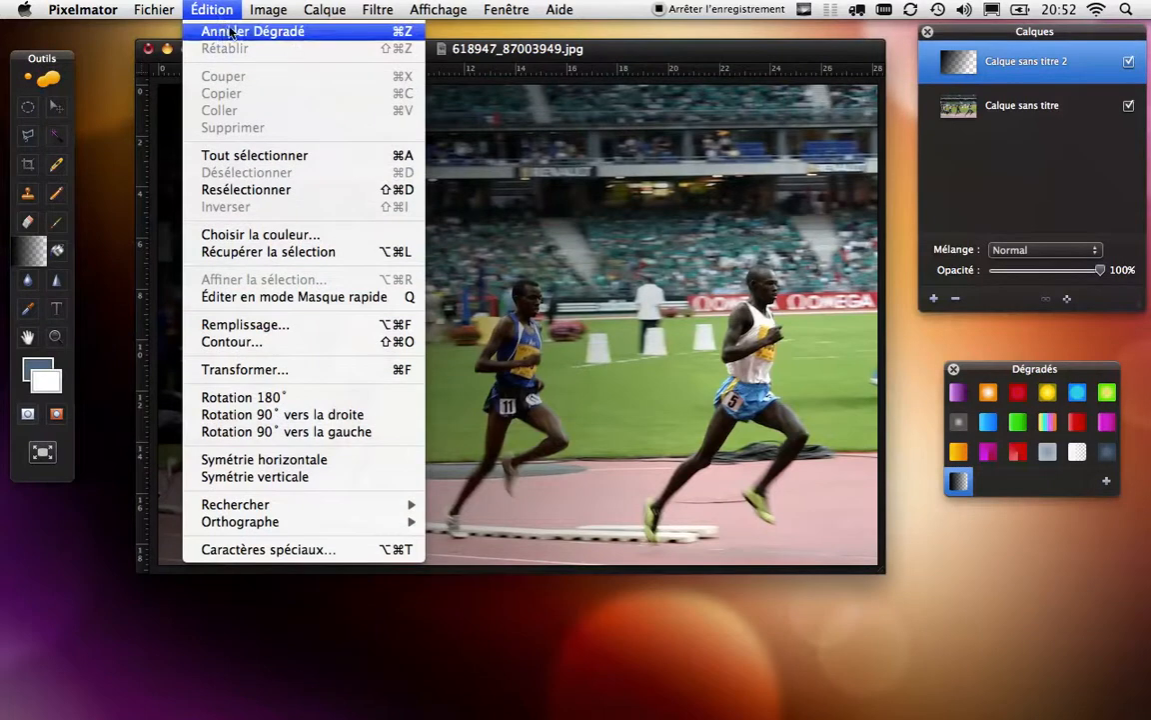
pyautogui.click(215, 30)
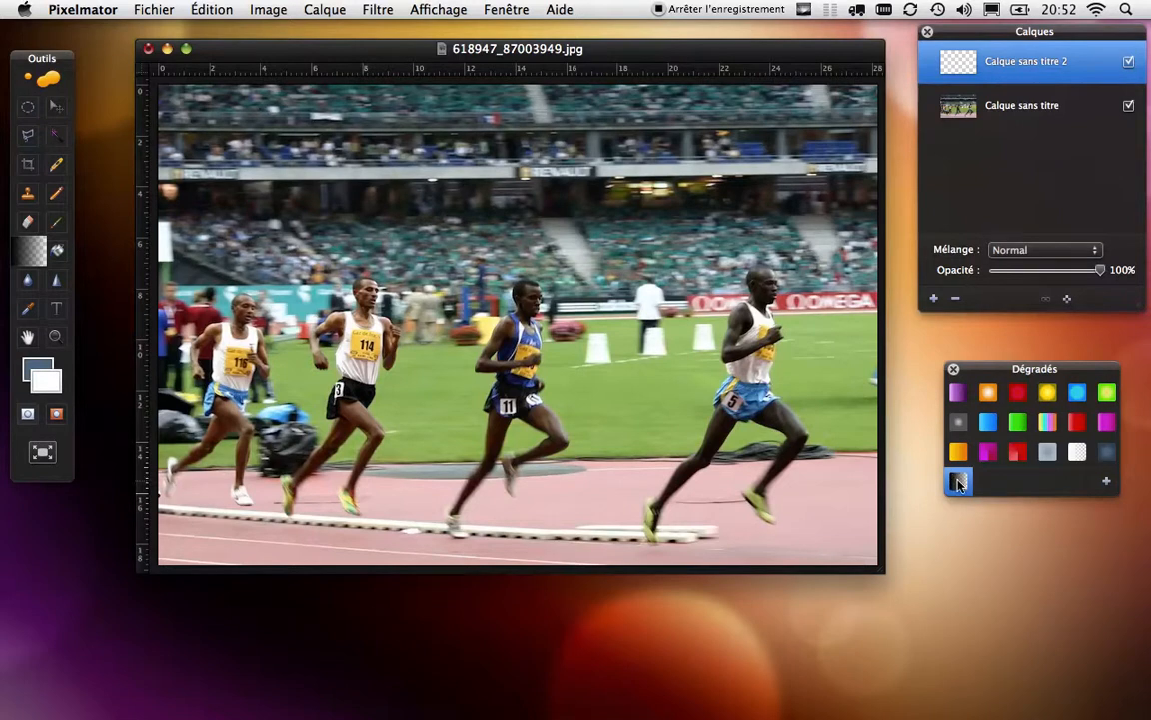
# Step: Edit the custom black-to-transparent gradient, adding a black stop about a third along and two darkened stops nearer the transparent end
pyautogui.doubleClick(958, 484)
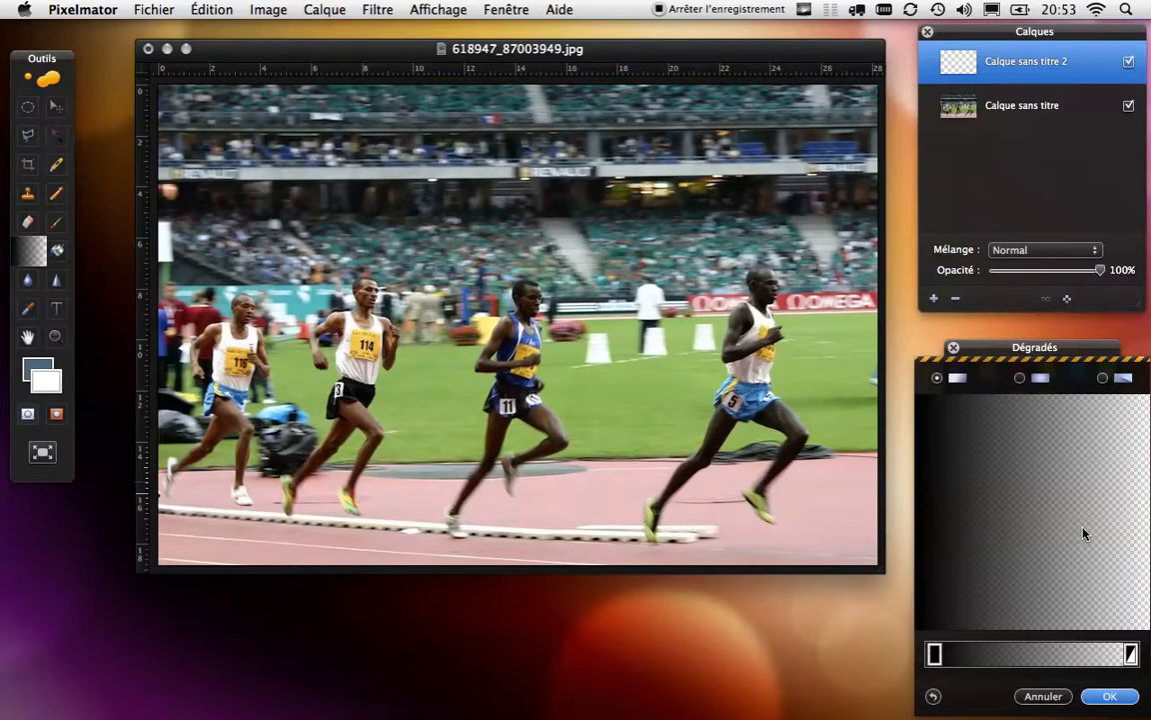
pyautogui.click(960, 654)
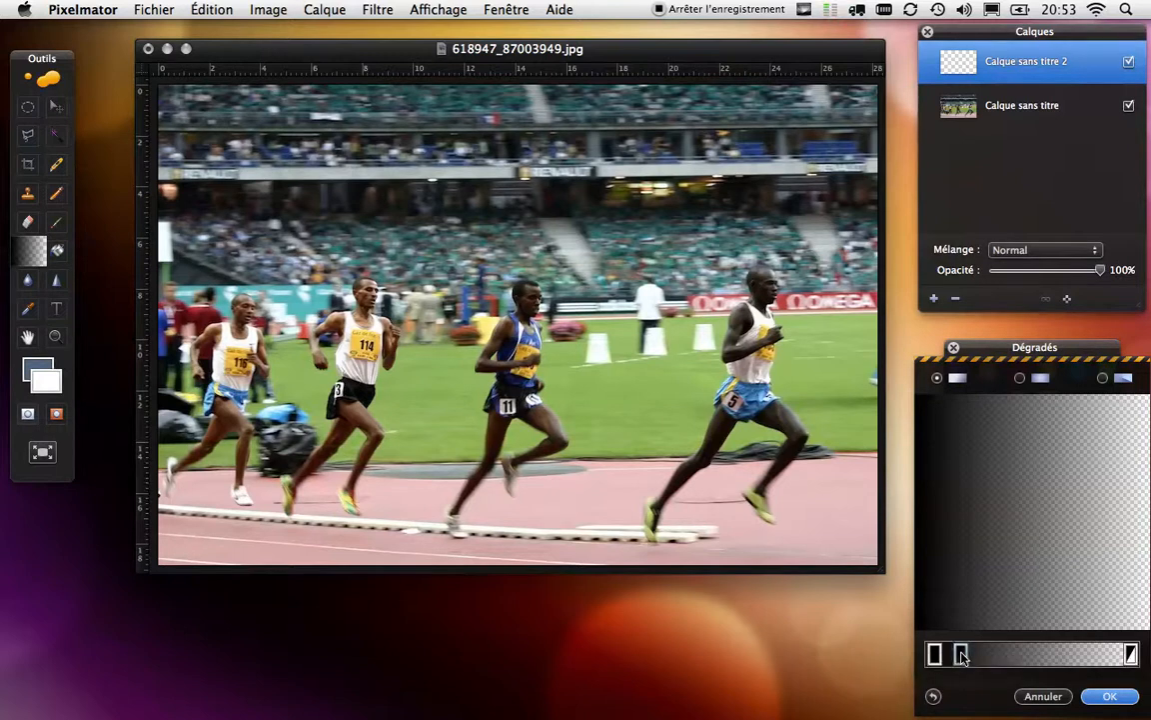
pyautogui.click(961, 655)
pyautogui.moveTo(962, 656); pyautogui.dragTo(1004, 655)
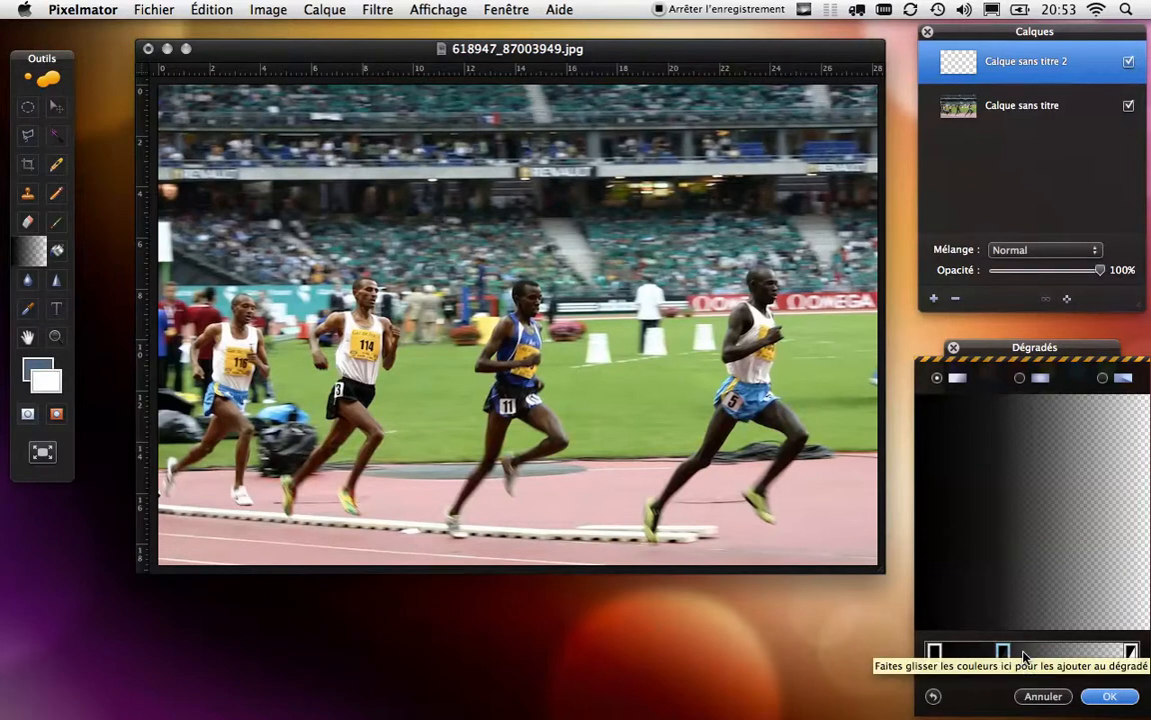
pyautogui.moveTo(1027, 657); pyautogui.dragTo(1096, 660)
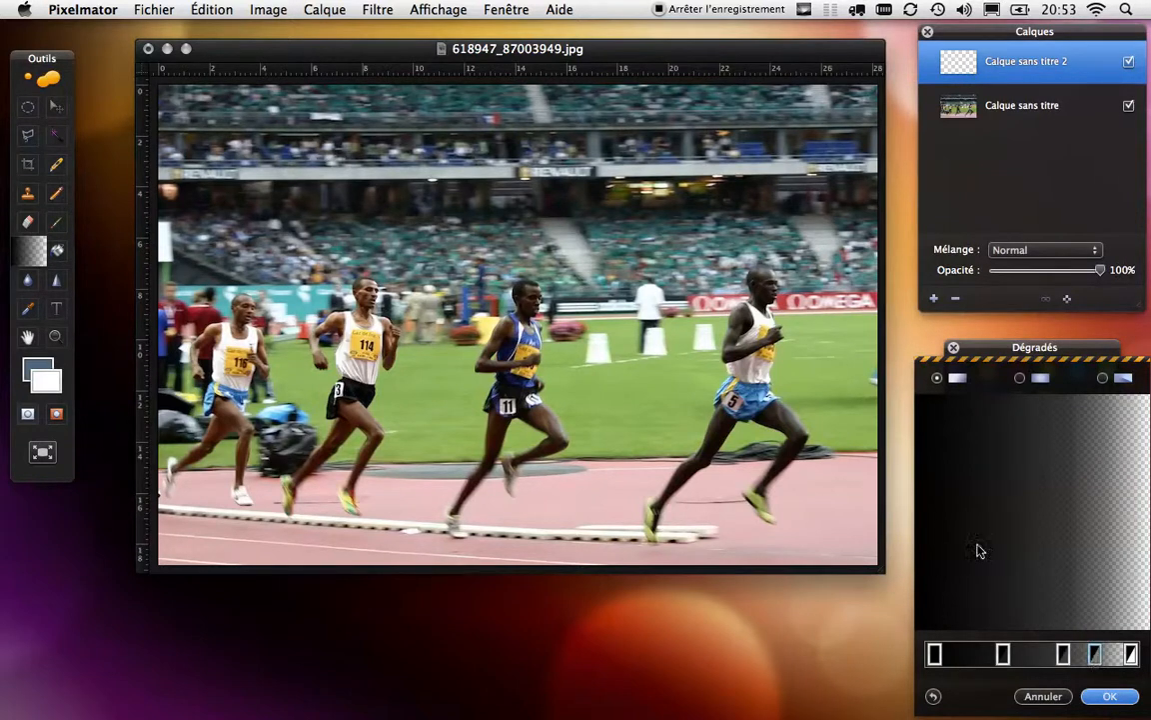
# Step: Save the edited gradient and apply it on the empty layer from the photo's upper-left corner to the lead runner's head
pyautogui.click(1110, 696)
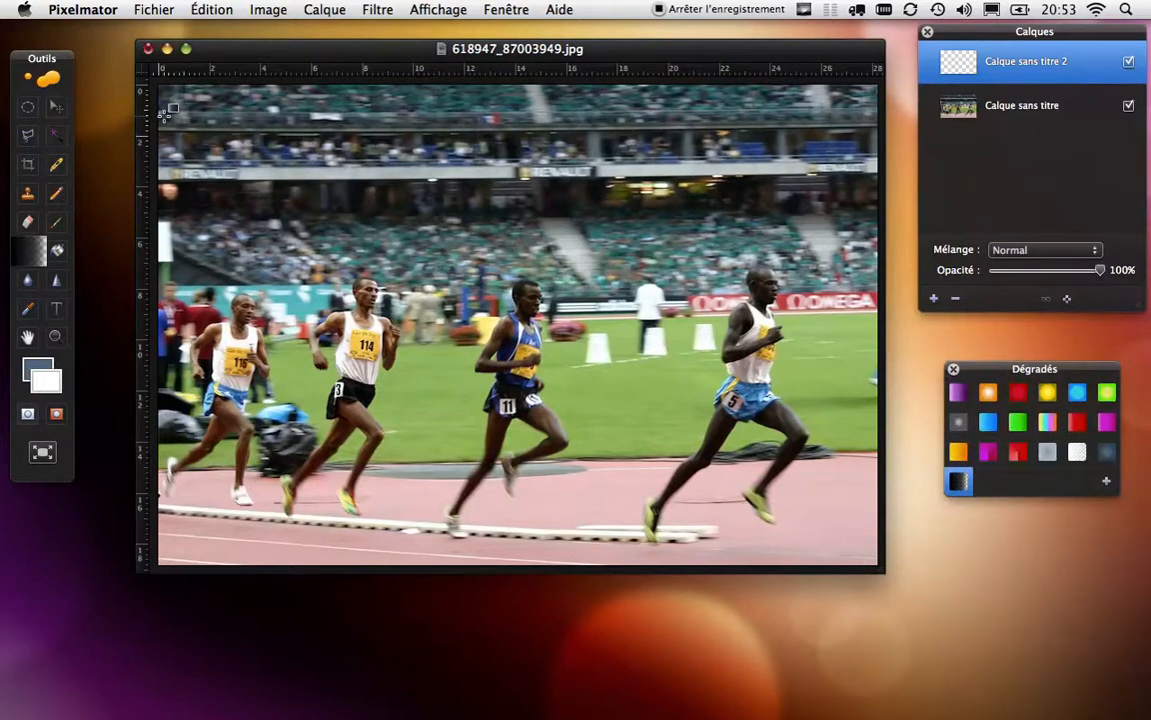
pyautogui.moveTo(165, 117)
pyautogui.mouseDown()
pyautogui.moveTo(300, 119)
pyautogui.moveTo(671, 273)
pyautogui.moveTo(734, 285)
pyautogui.mouseUp()
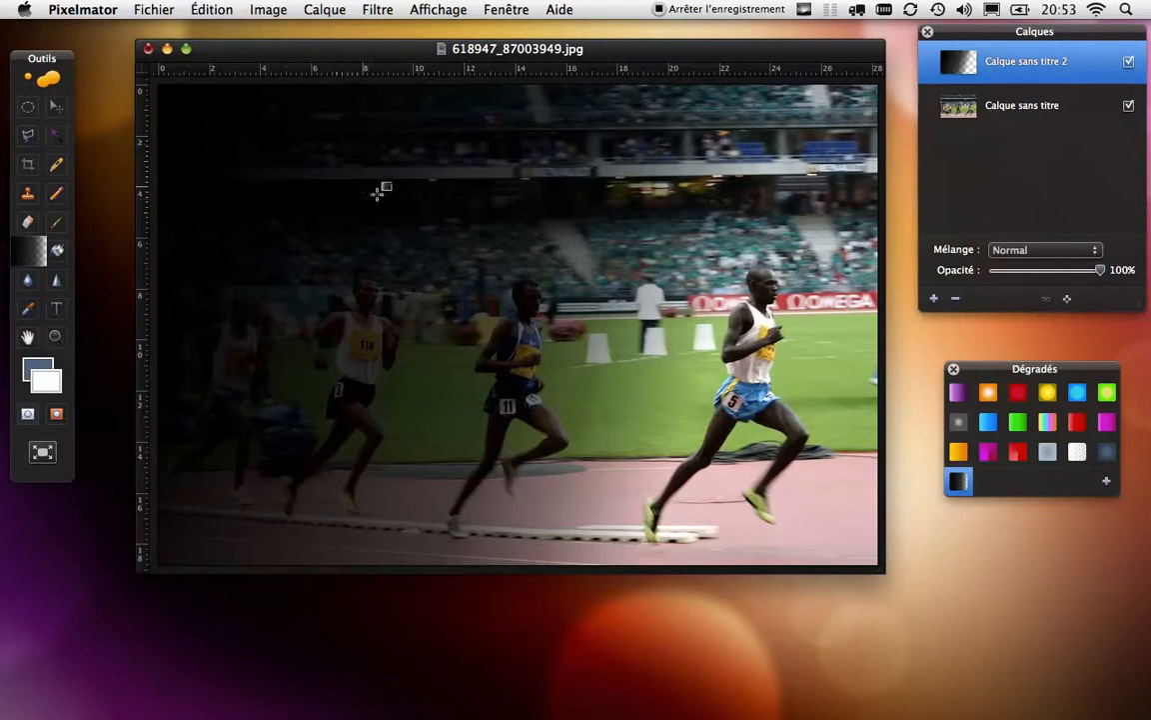
# Step: Add the white text "Courez pour remporter le prix" over the photo's darkened upper-left area and shift it slightly down and left
pyautogui.click(58, 313)
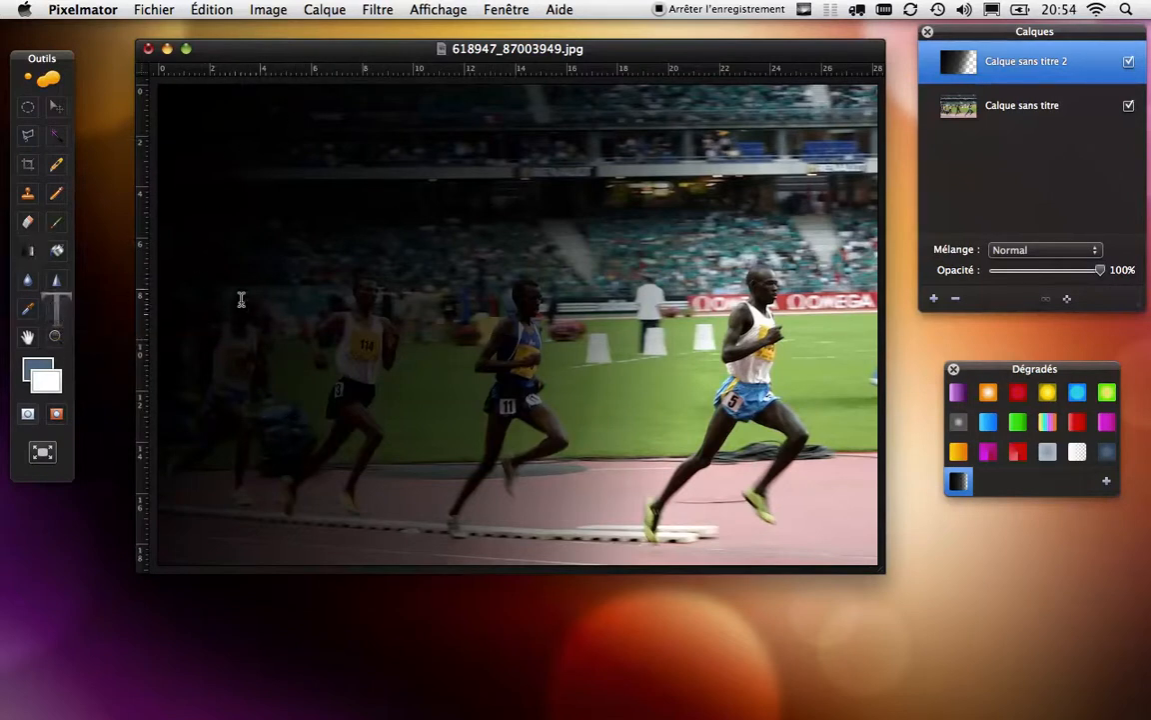
pyautogui.click(191, 122)
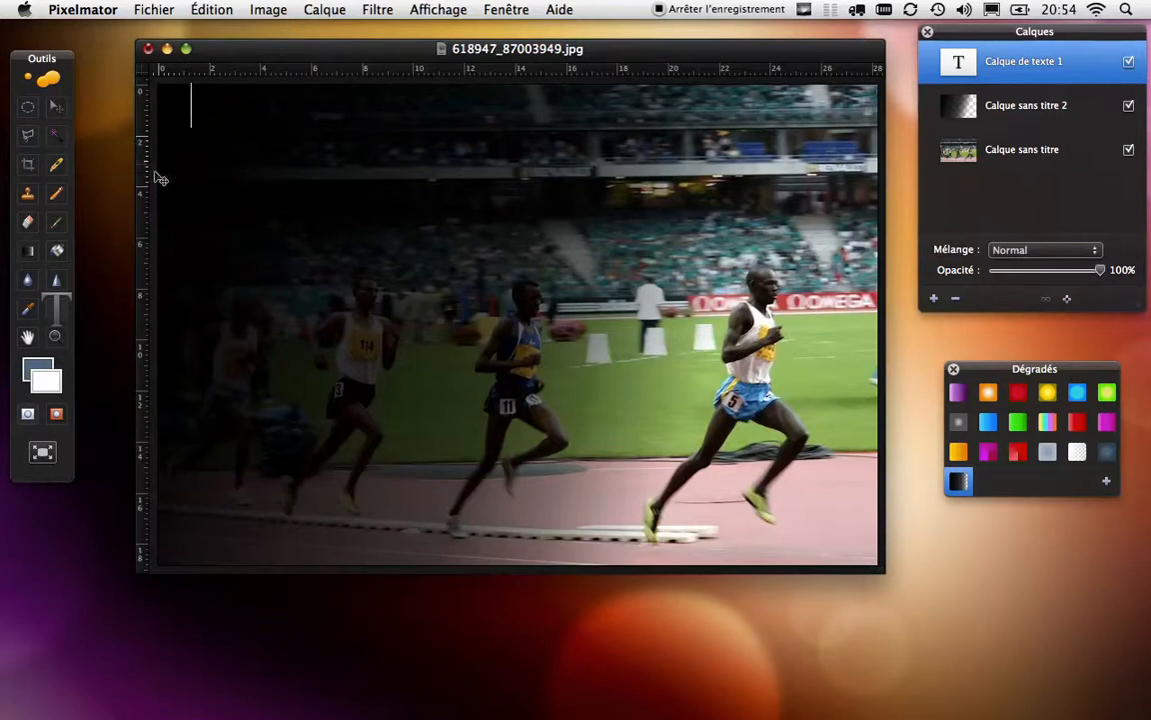
pyautogui.write('C')
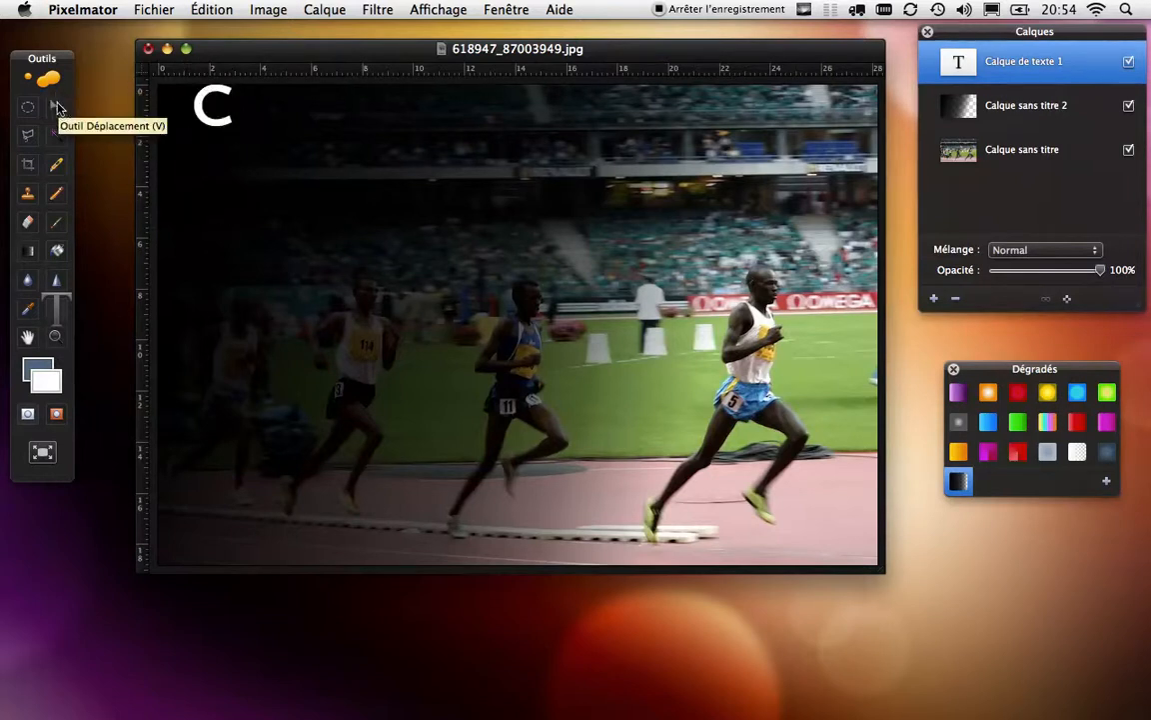
pyautogui.write('ourez')
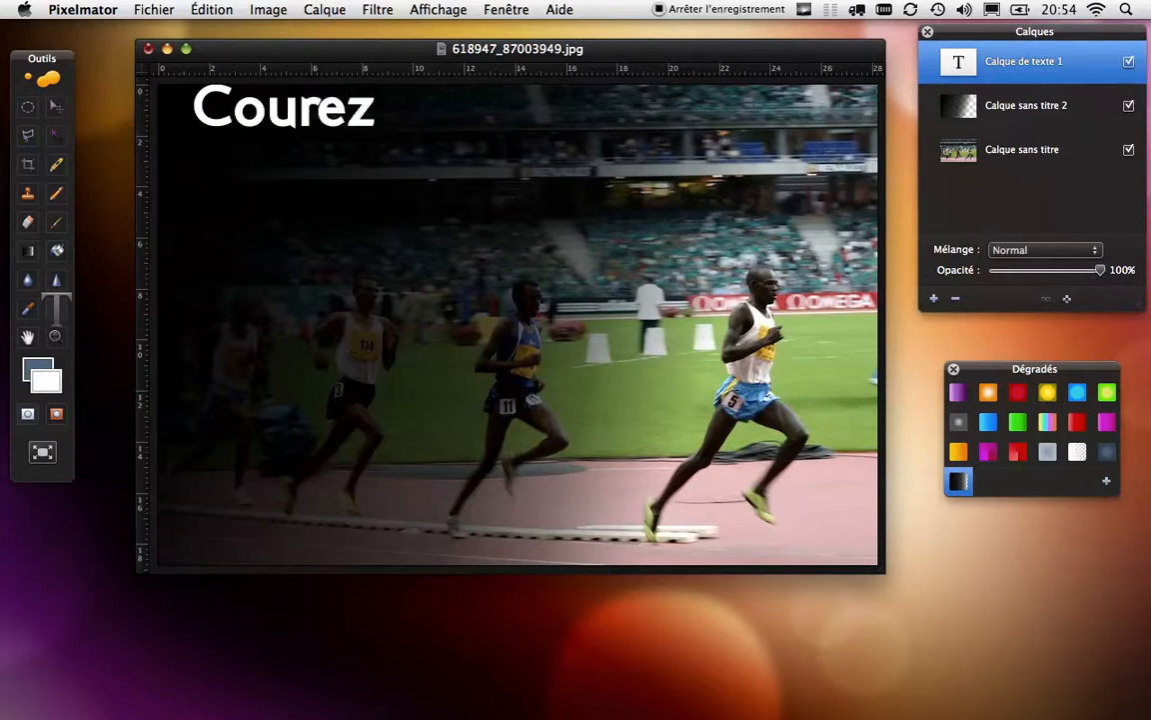
pyautogui.write(' pour')
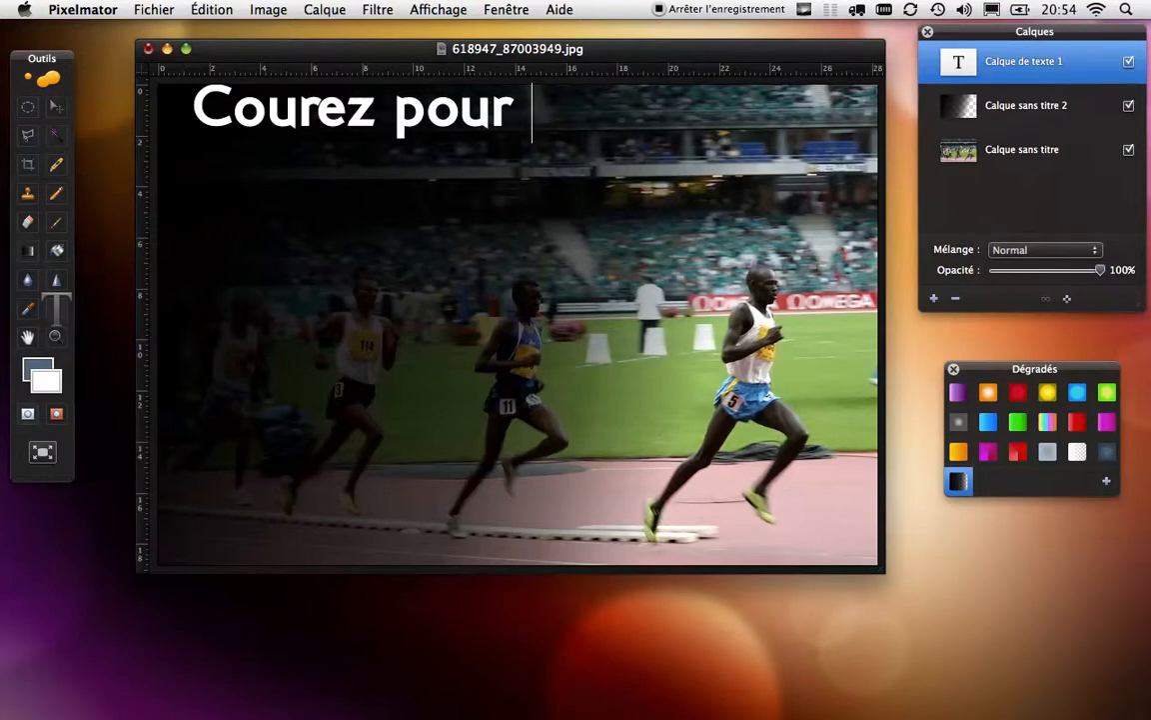
pyautogui.write('remporter le prix')
pyautogui.click(56, 106)
pyautogui.moveTo(224, 126); pyautogui.dragTo(218, 149)
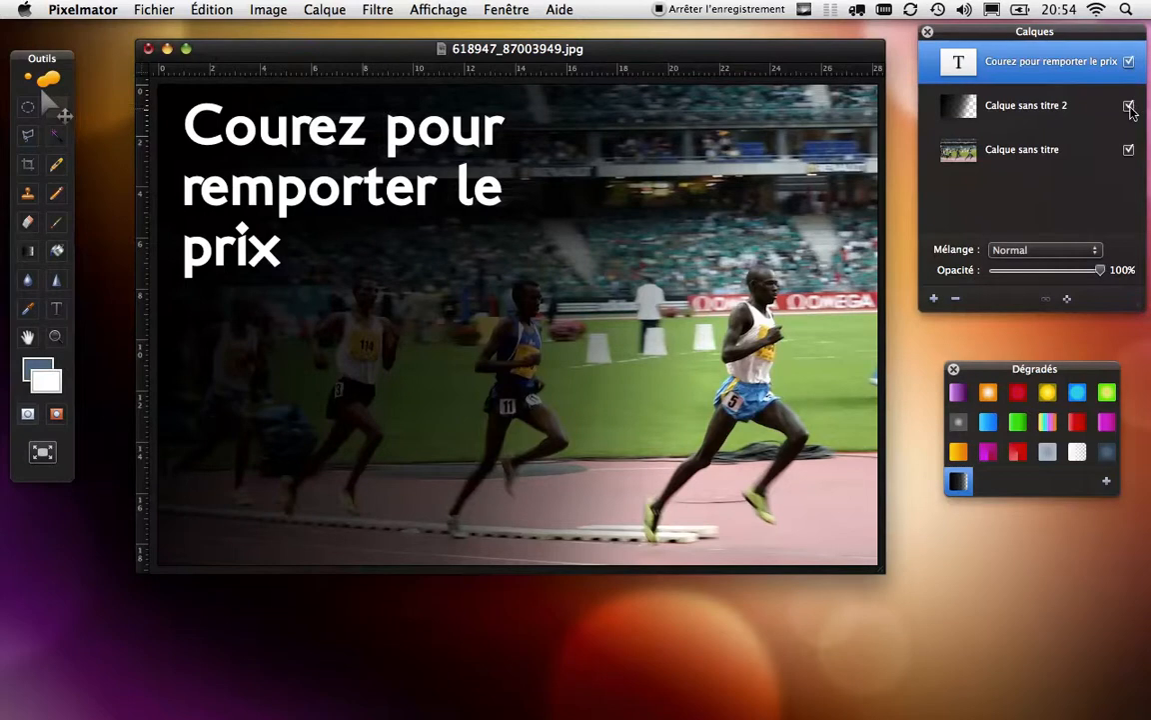
# Step: Hide and reshow the gradient layer "Calque sans titre 2" to compare the text's legibility without and with it
pyautogui.click(1079, 110)
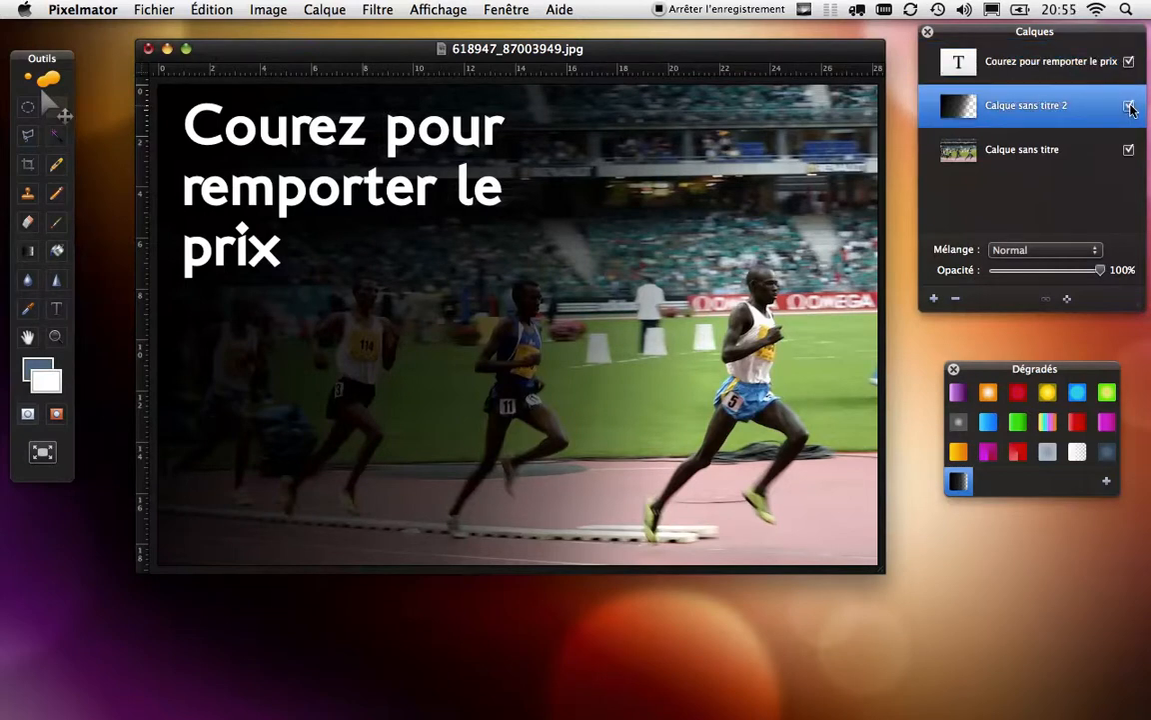
pyautogui.click(1130, 106)
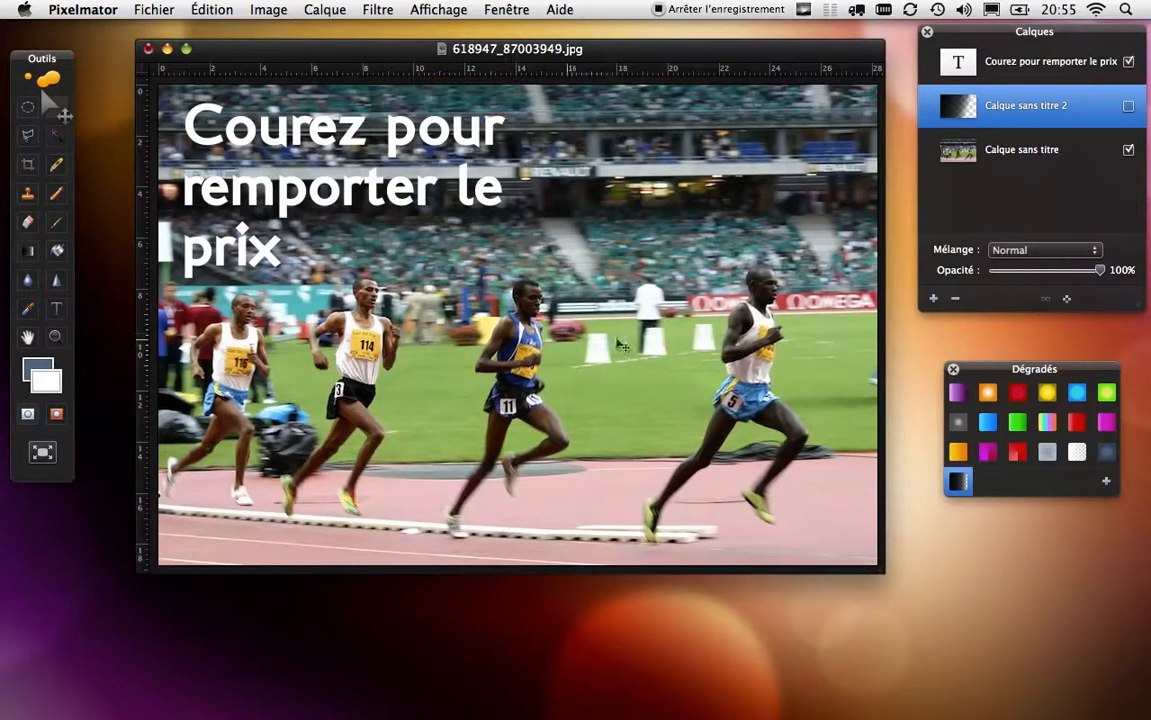
pyautogui.click(1128, 106)
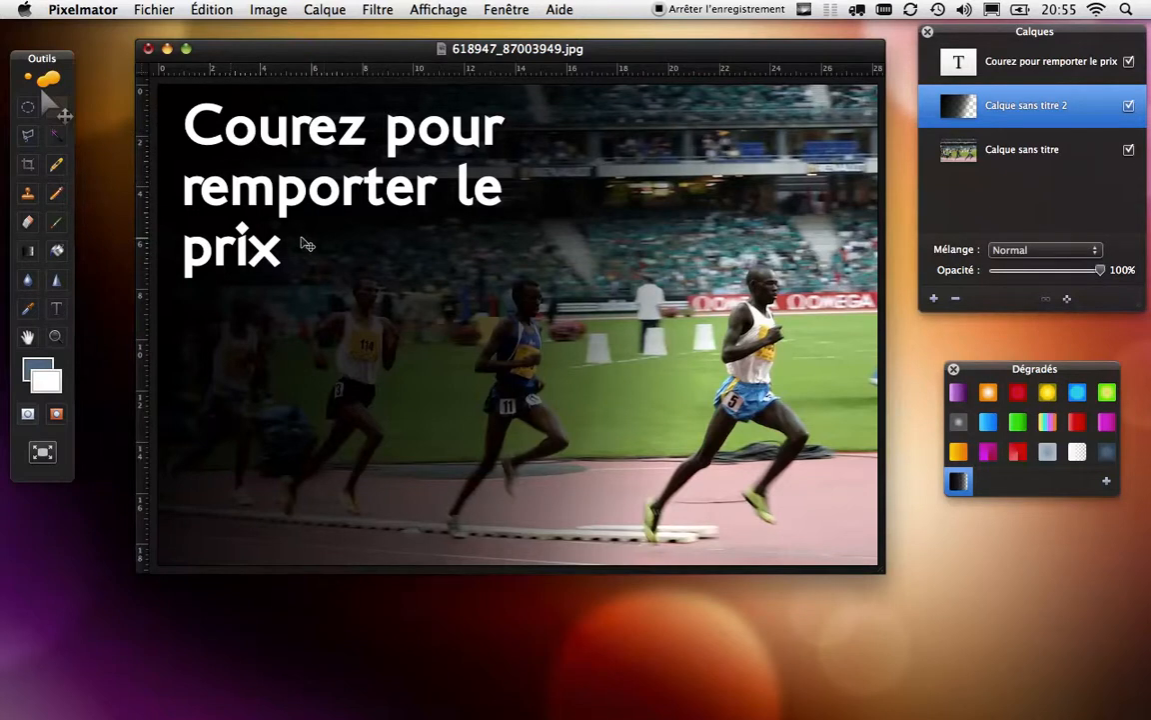
# Step: Save the composition flattened into the current JPEG file, accepting the proposed JPEG quality
pyautogui.click(153, 10)
pyautogui.click(180, 110)
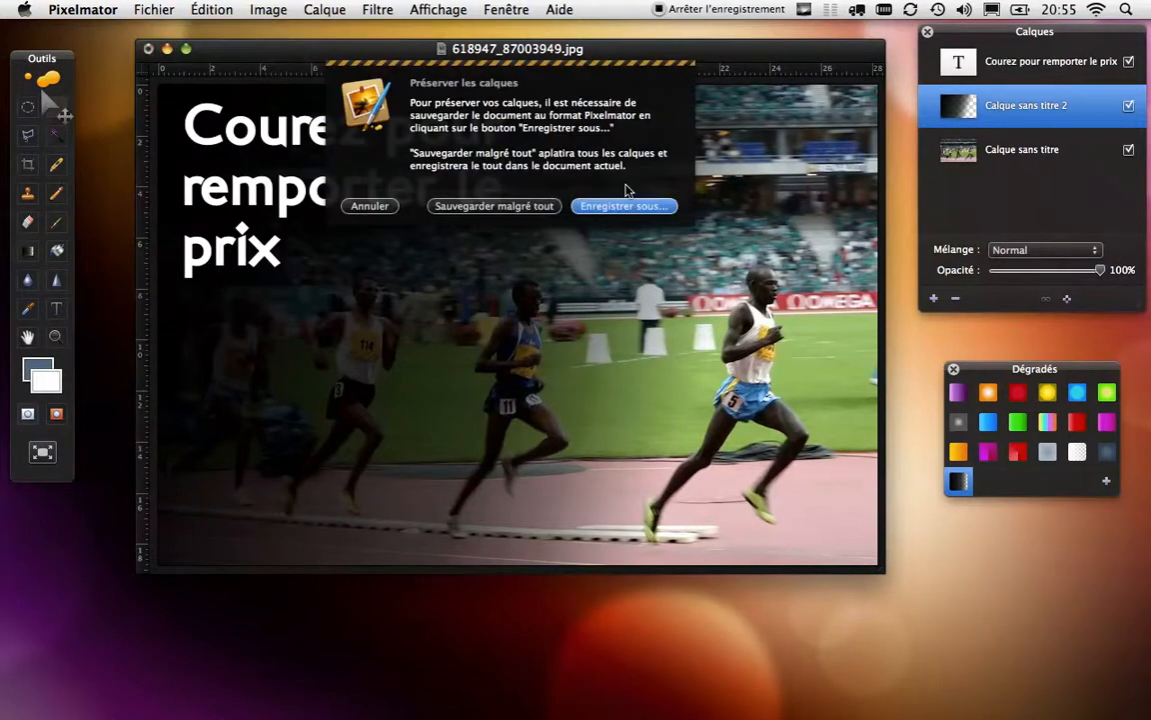
pyautogui.click(528, 207)
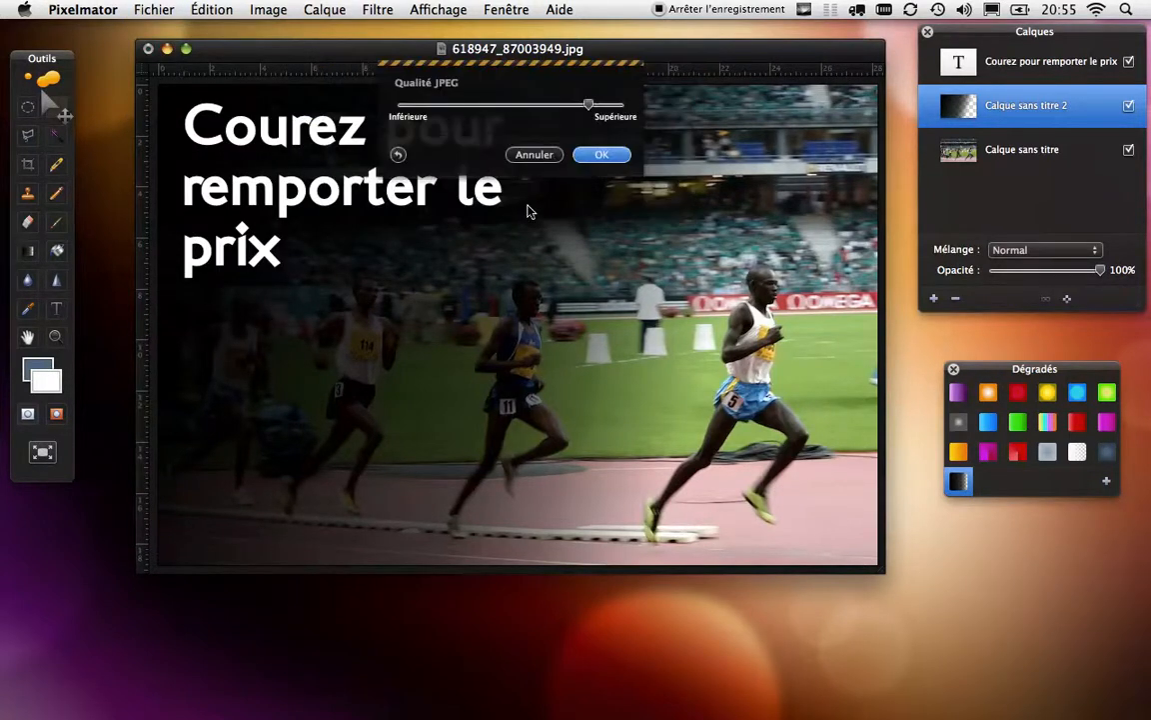
pyautogui.click(599, 156)
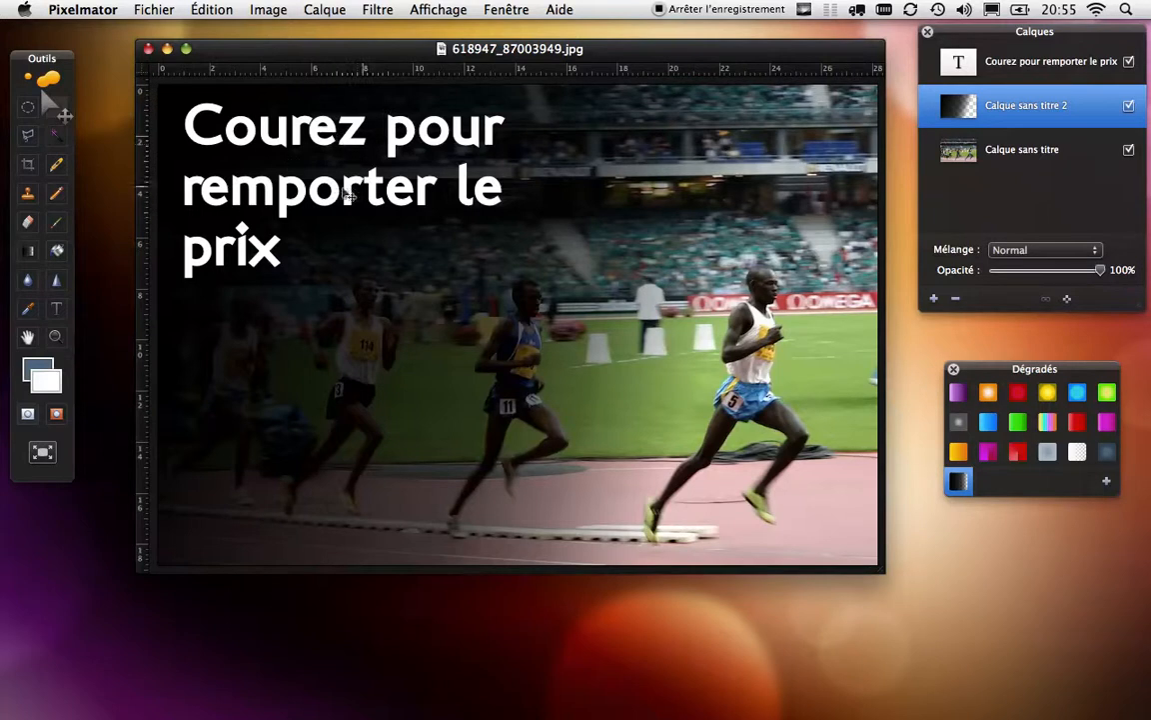
# Step: Hide the text layer "Courez pour remporter le prix"
pyautogui.click(1102, 65)
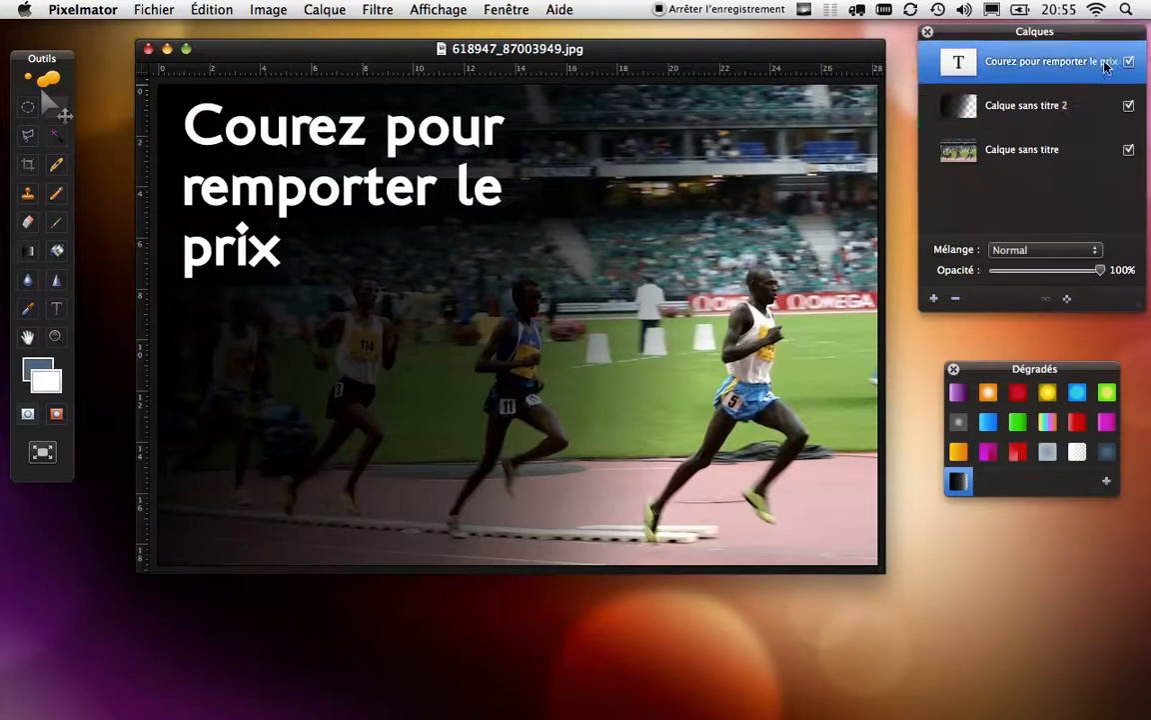
pyautogui.click(1129, 61)
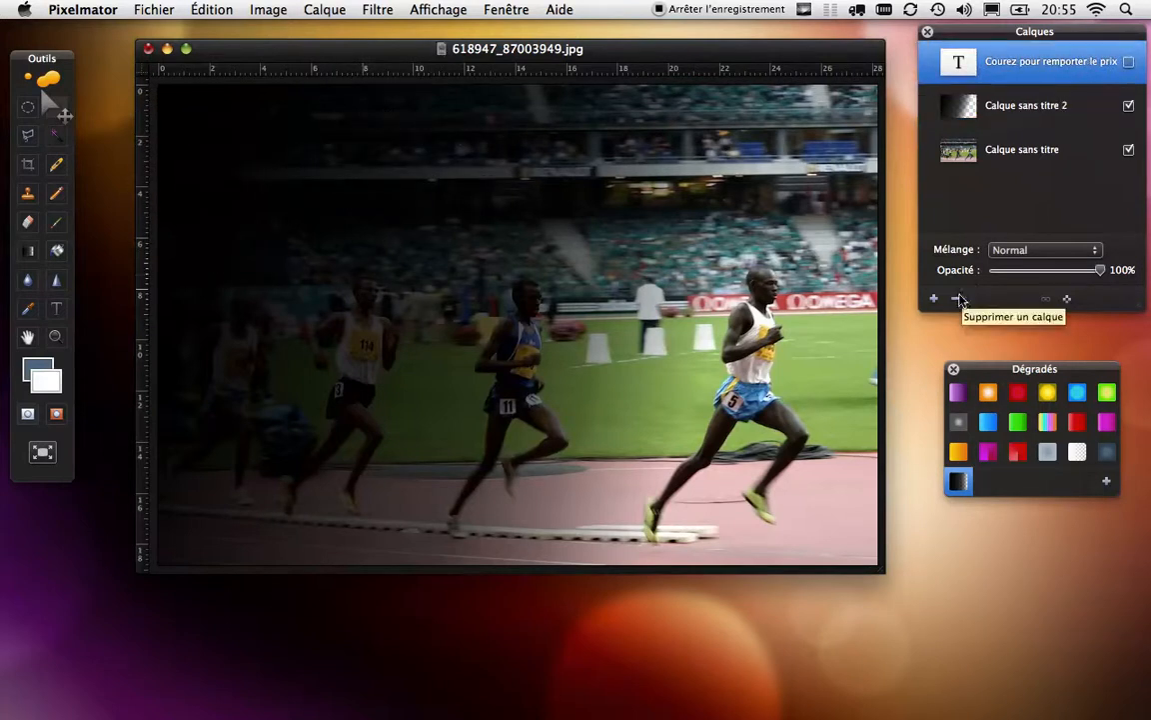